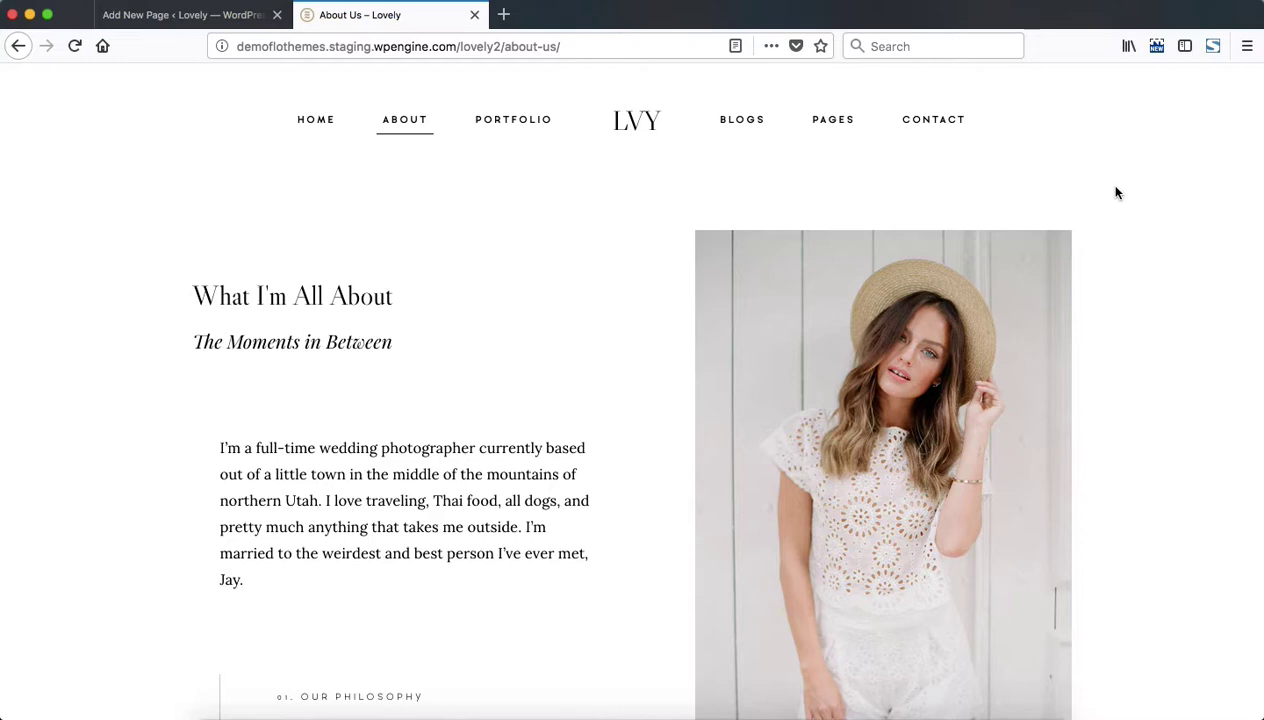
Step: Review the live About Us demo page, then return to the blank Add New Page editor
scroll(1117, 193, "down", 3)
scroll(1117, 193, "up", 3)
scroll(298, 436, "down", 6)
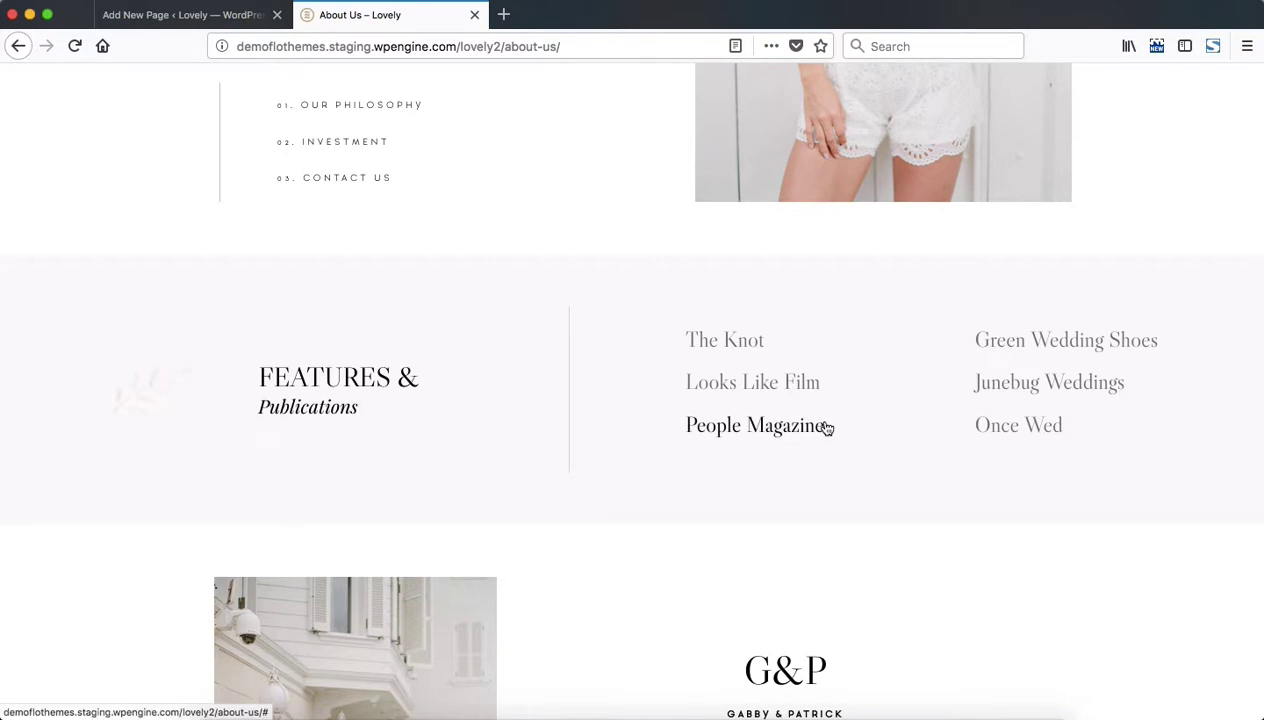
scroll(378, 390, "down", 5)
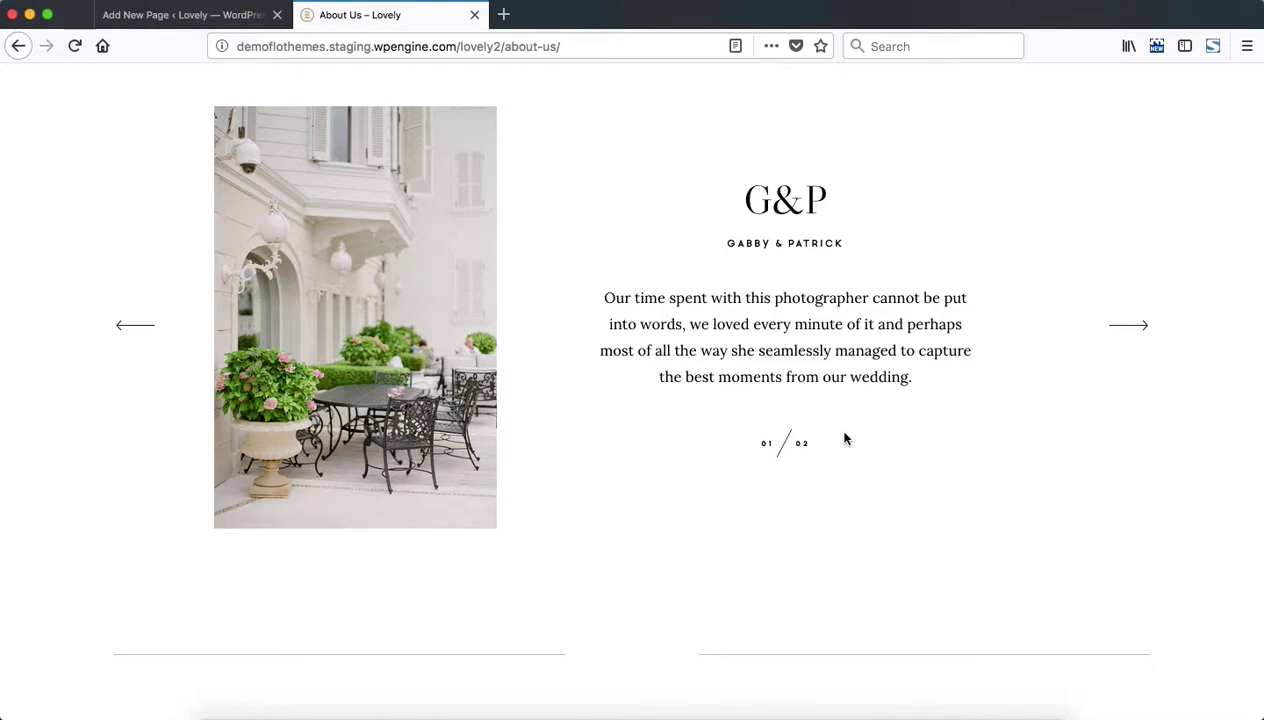
scroll(845, 439, "down", 6)
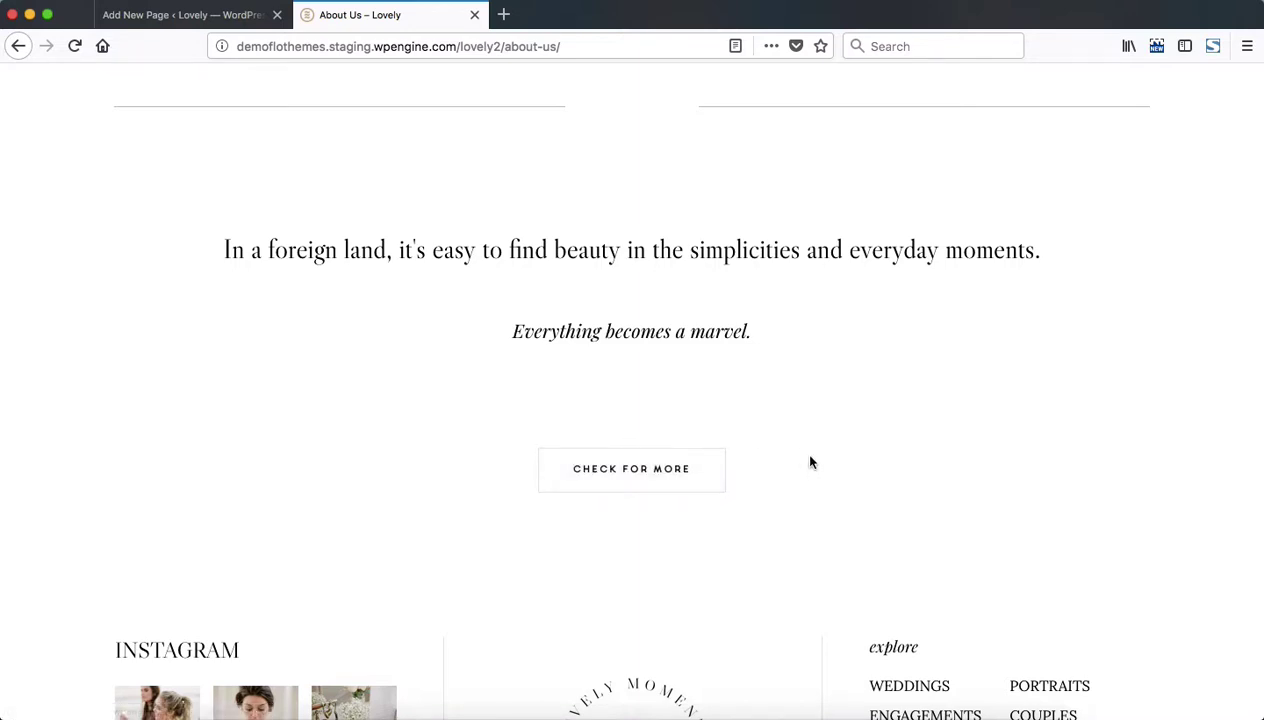
key("ctrl+shift+Tab")
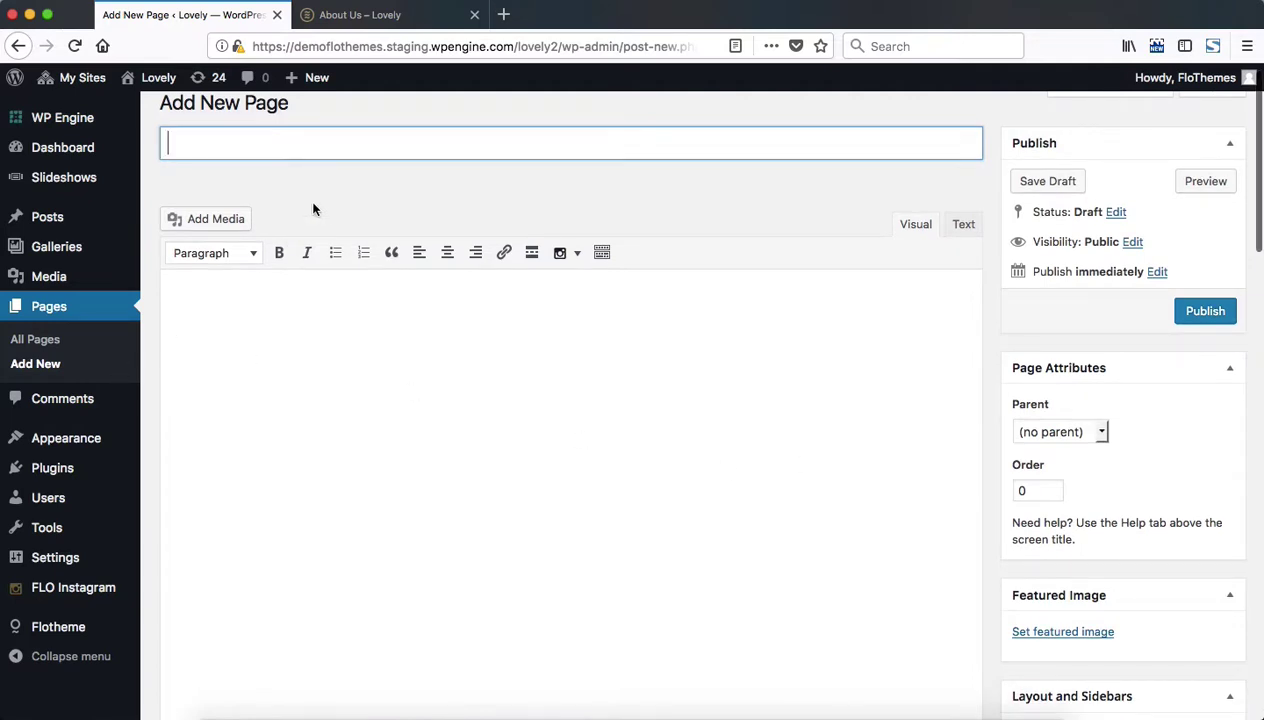
Step: Apply the About Us layout template to the new page, replacing its existing layout
scroll(626, 355, "down", 5)
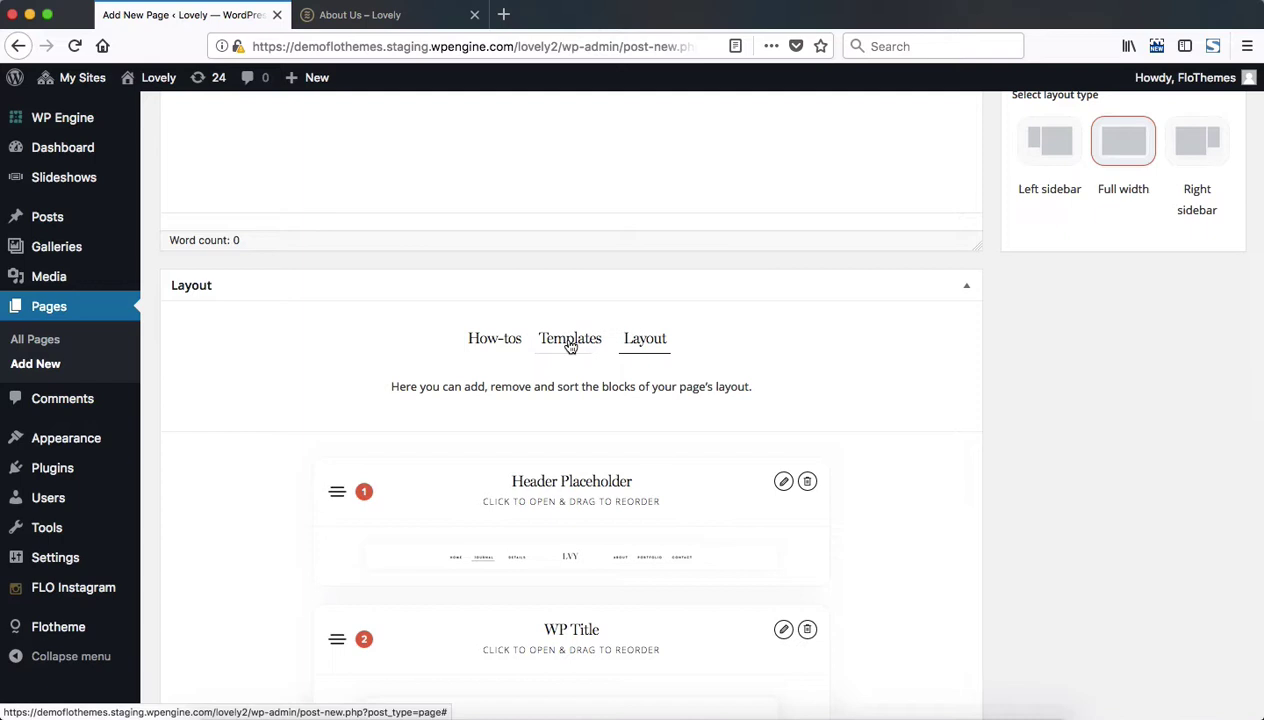
left_click(570, 341)
scroll(282, 451, "down", 5)
left_click(270, 368)
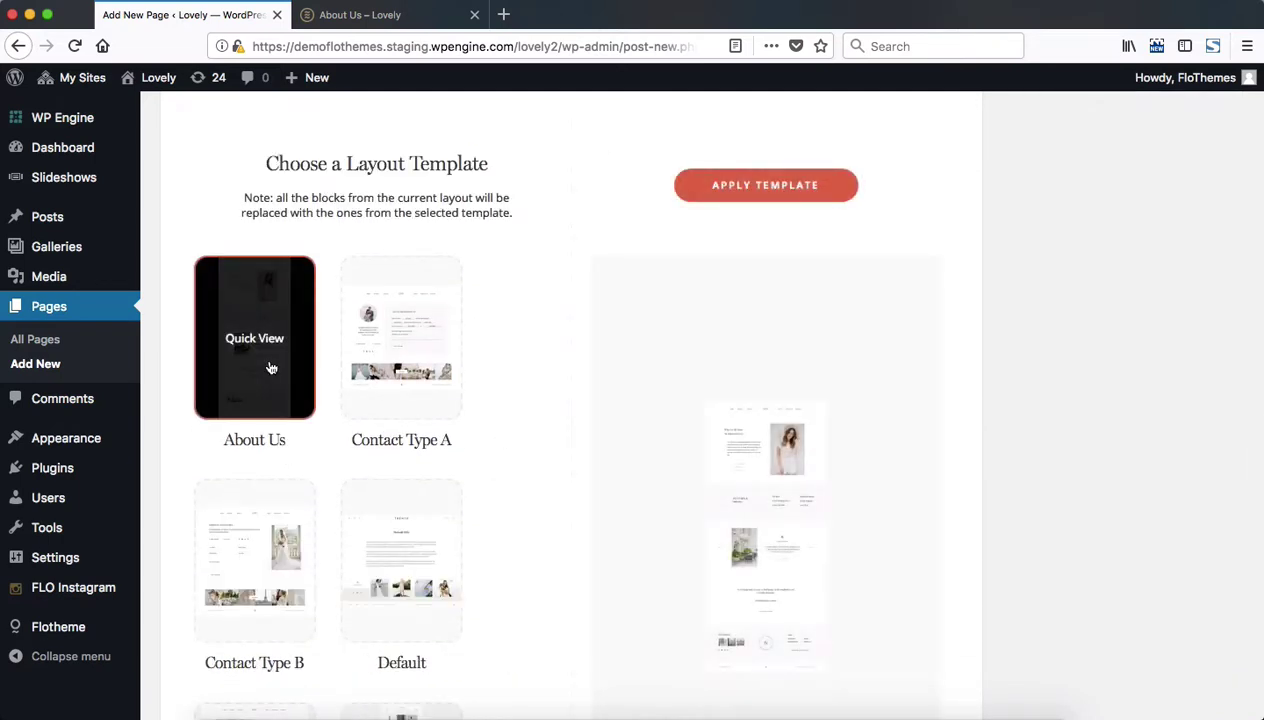
left_click(763, 192)
left_click(816, 343)
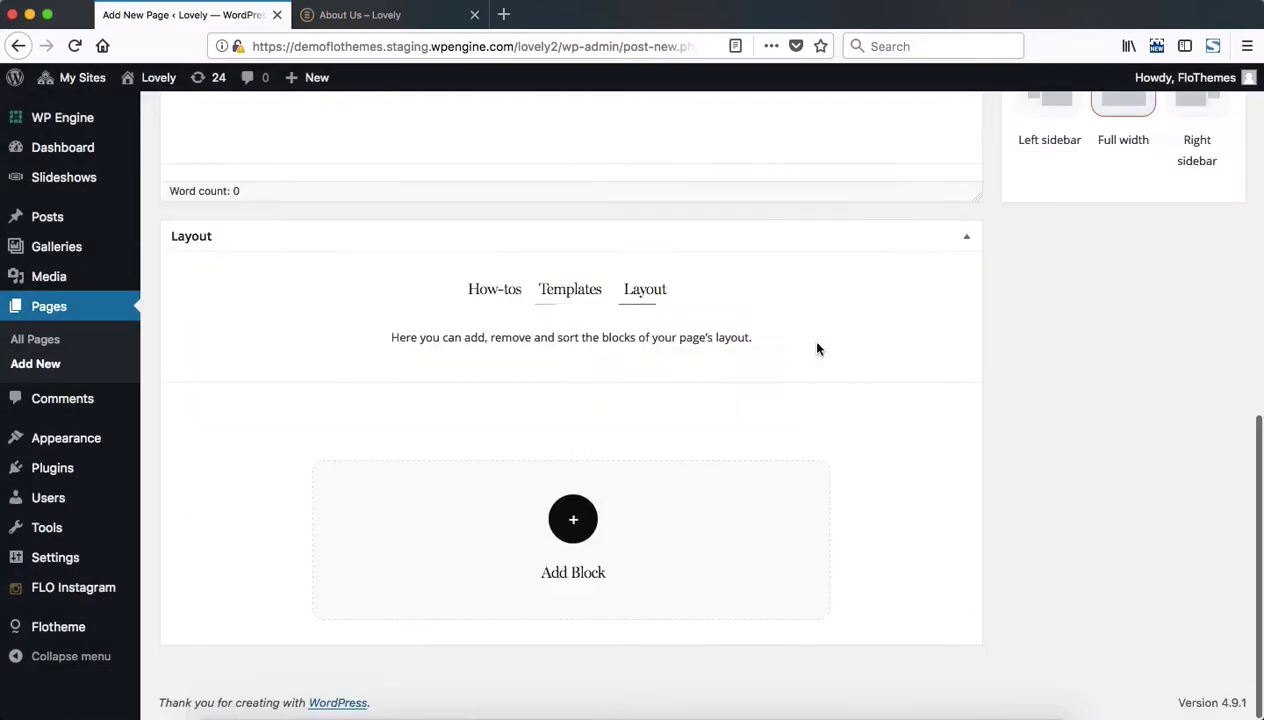
key("ctrl+Tab")
scroll(700, 460, "up", 15)
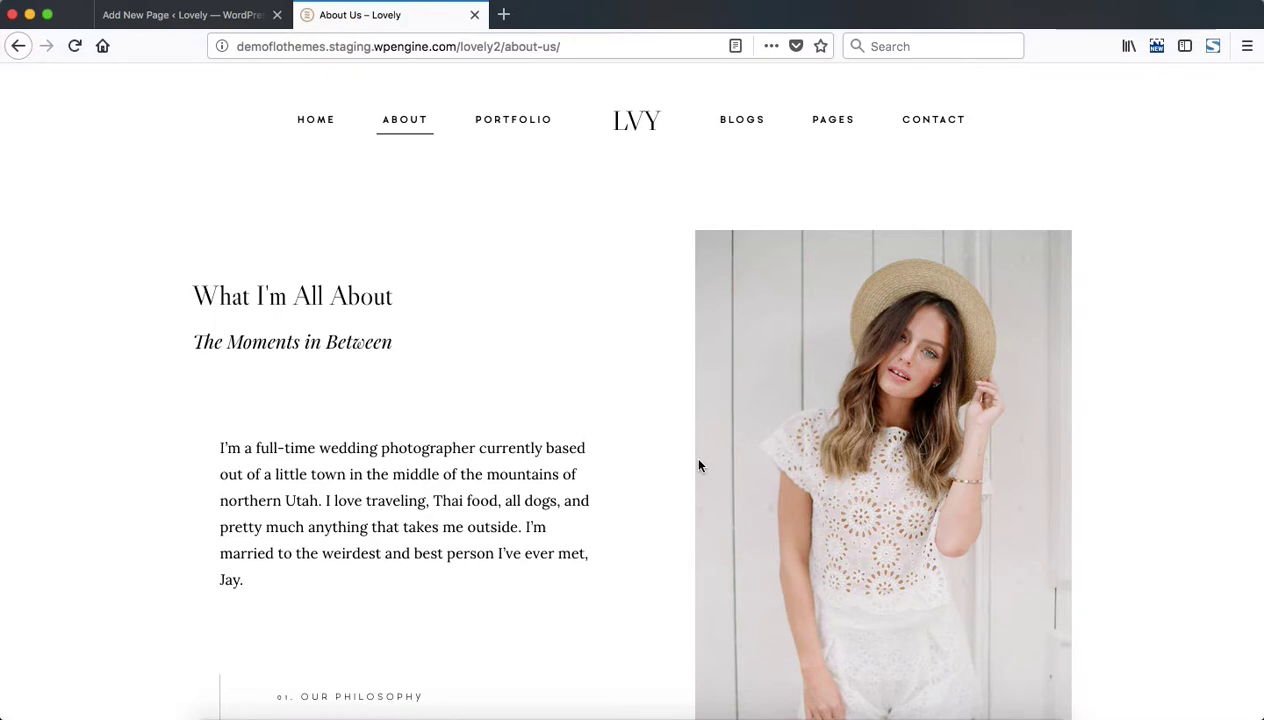
key("ctrl+Tab")
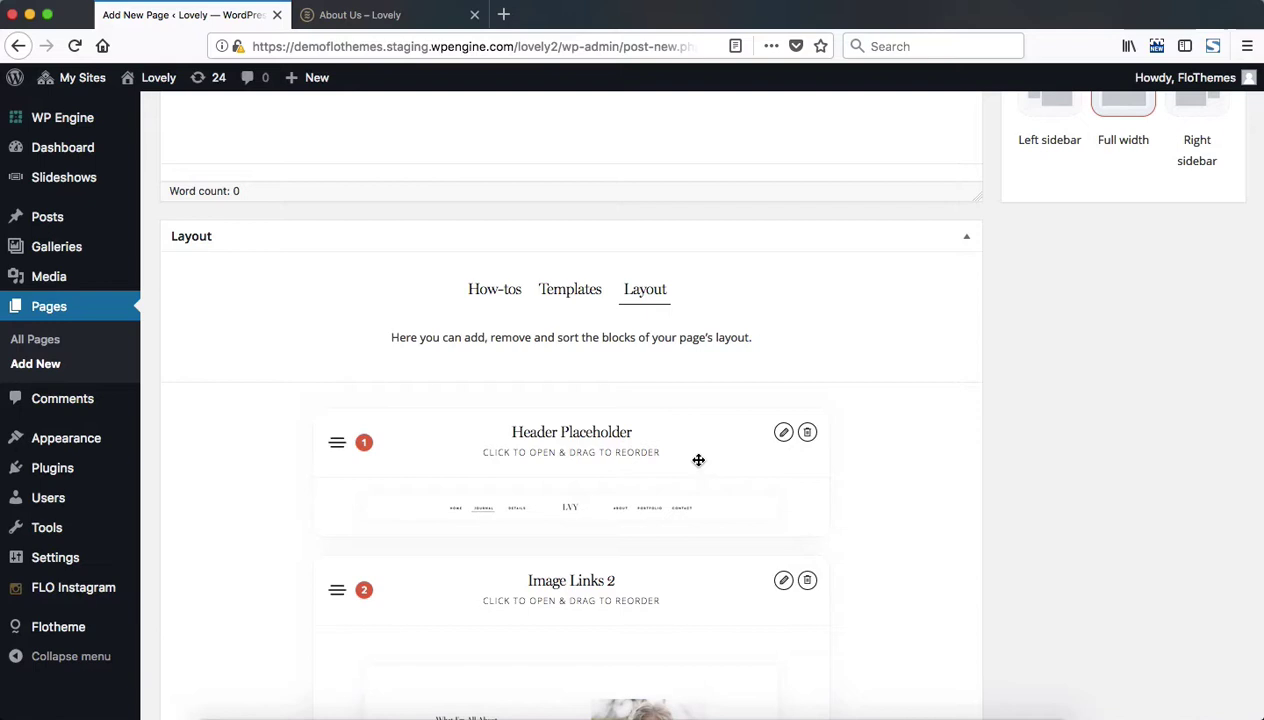
key("super+r")
key("ctrl+Tab")
scroll(698, 463, "down", 10)
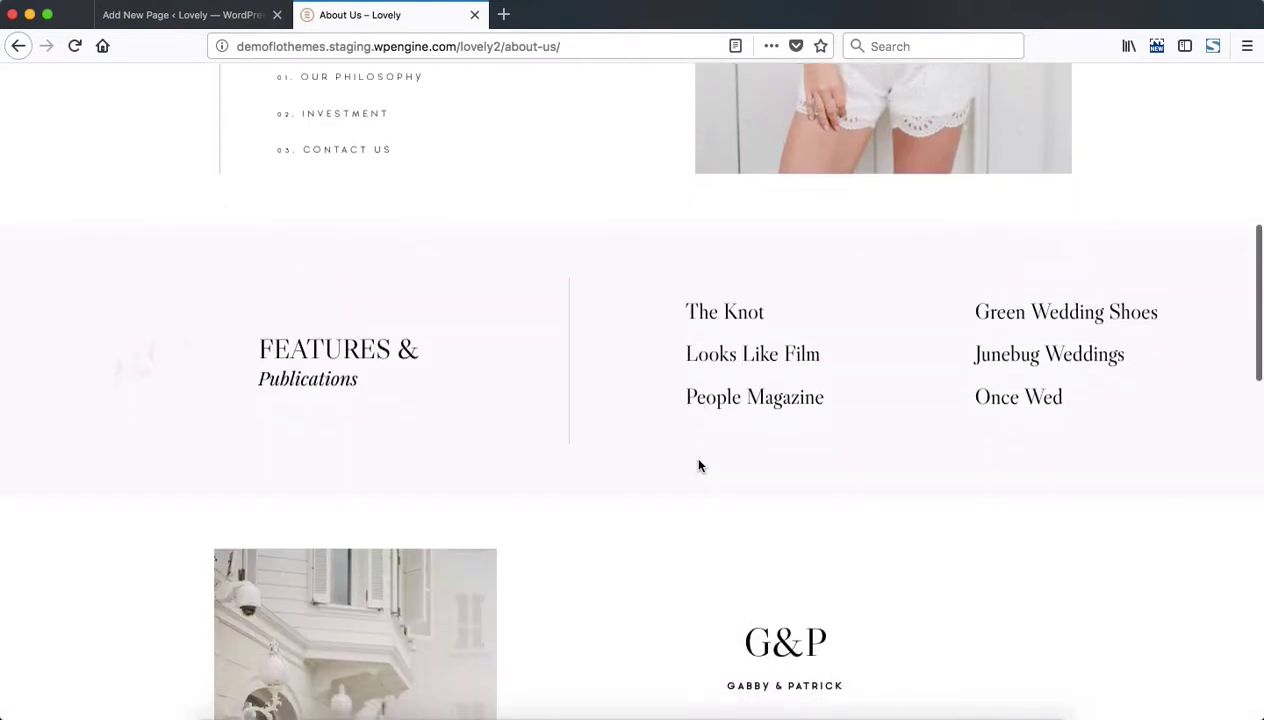
scroll(698, 465, "up", 15)
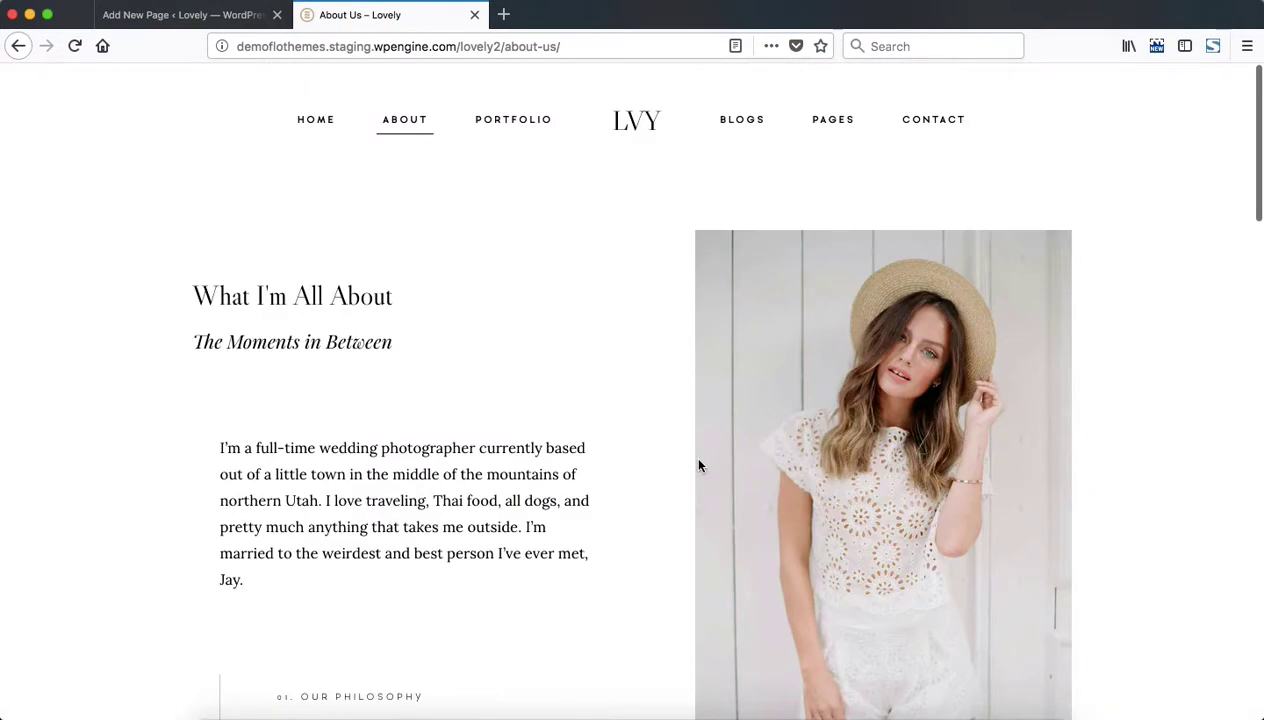
key("ctrl+Tab")
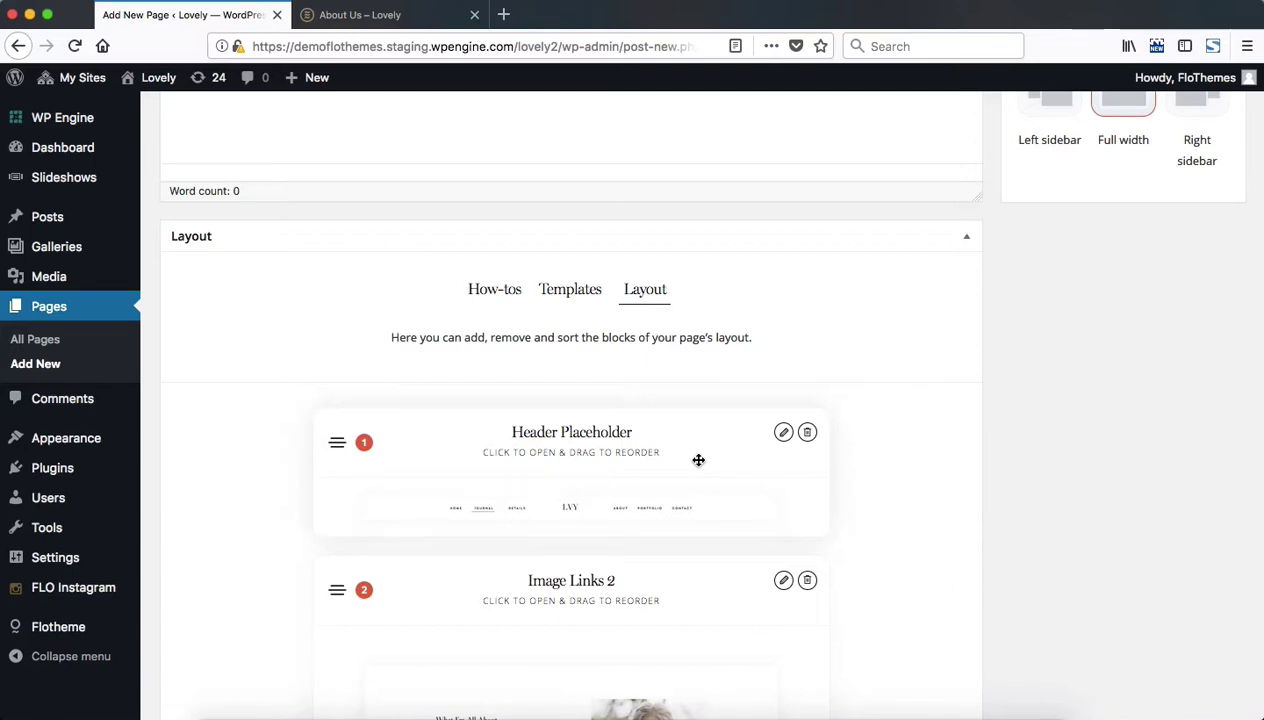
scroll(698, 460, "down", 10)
scroll(698, 460, "up", 8)
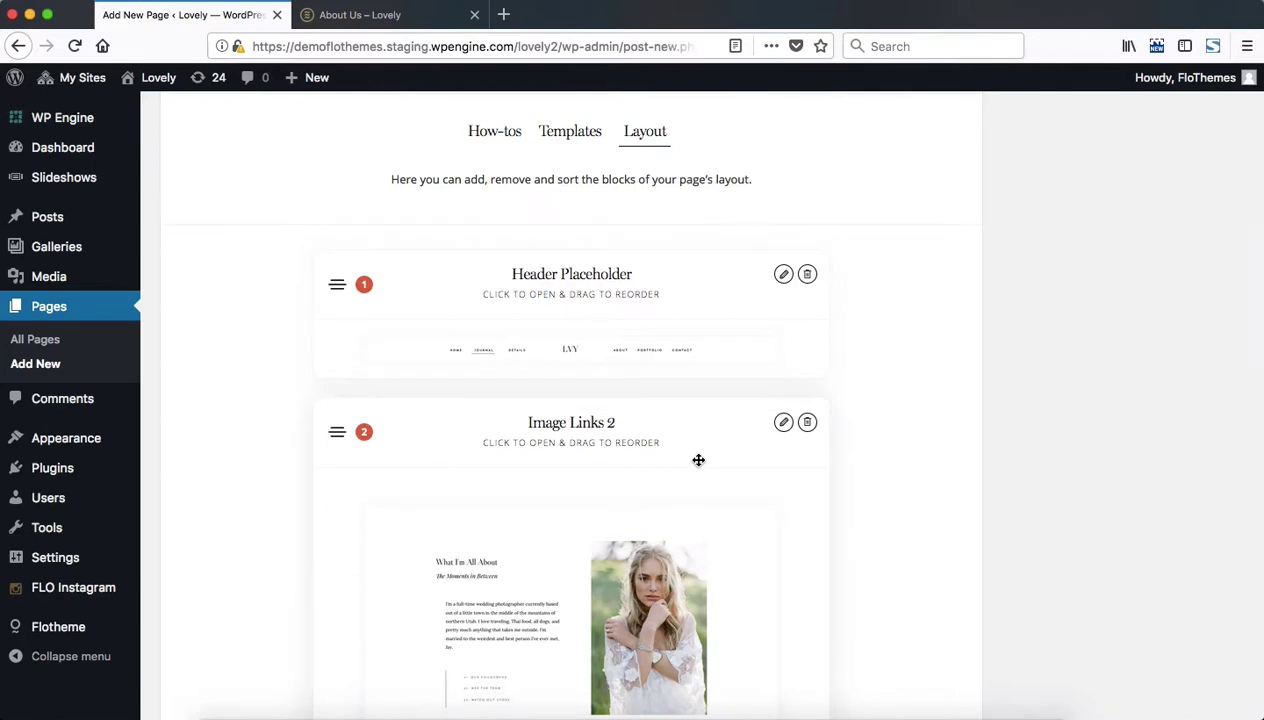
scroll(698, 460, "down", 3)
scroll(698, 460, "down", 8)
scroll(698, 460, "down", 5)
scroll(698, 460, "down", 5)
scroll(698, 460, "down", 2)
scroll(698, 460, "down", 5)
scroll(698, 460, "down", 3)
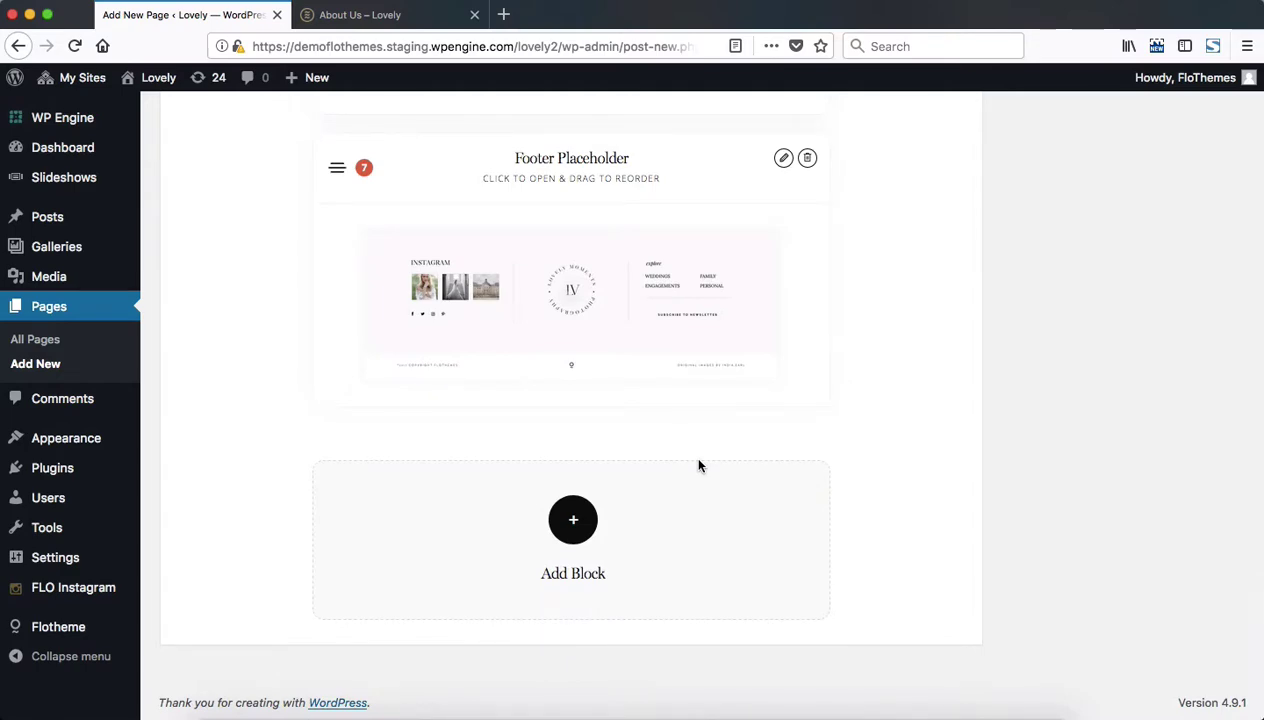
scroll(698, 463, "up", 15)
scroll(698, 463, "down", 3)
scroll(698, 460, "down", 3)
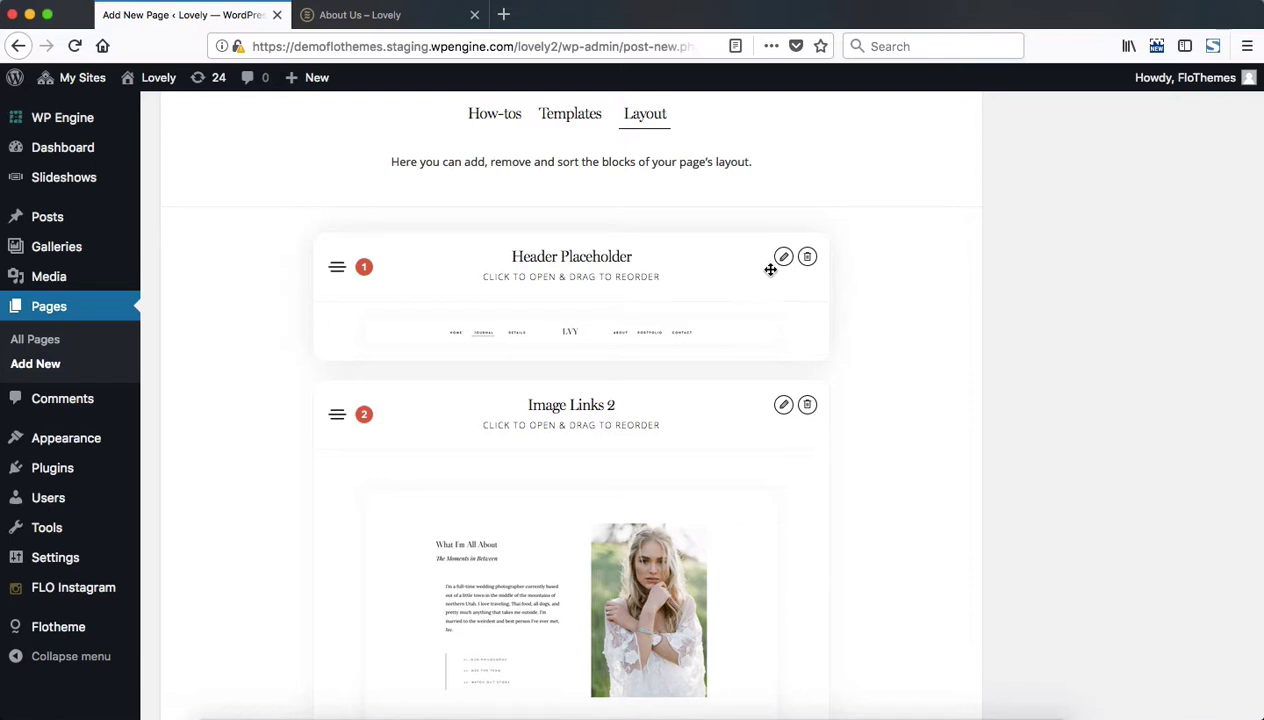
Step: Enable Custom Header Layout in the Header Placeholder settings and review header types like Type C
left_click(783, 264)
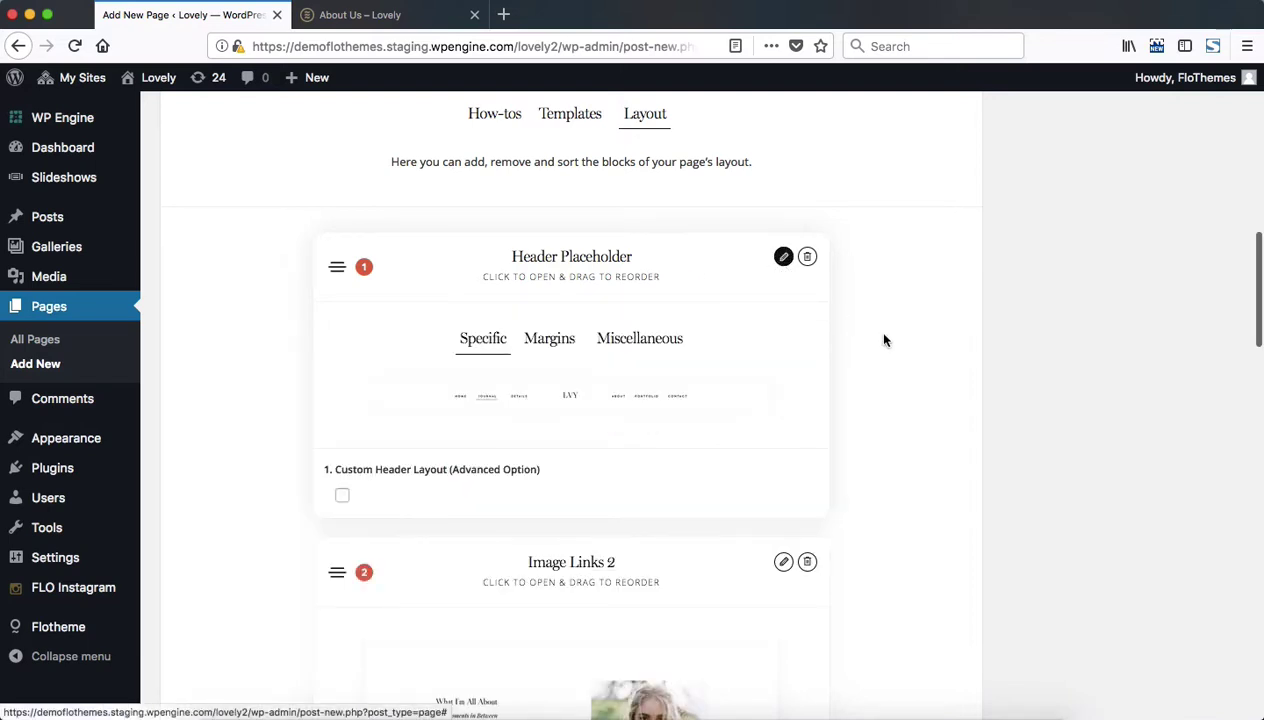
scroll(890, 340, "down", 1)
scroll(898, 343, "down", 1)
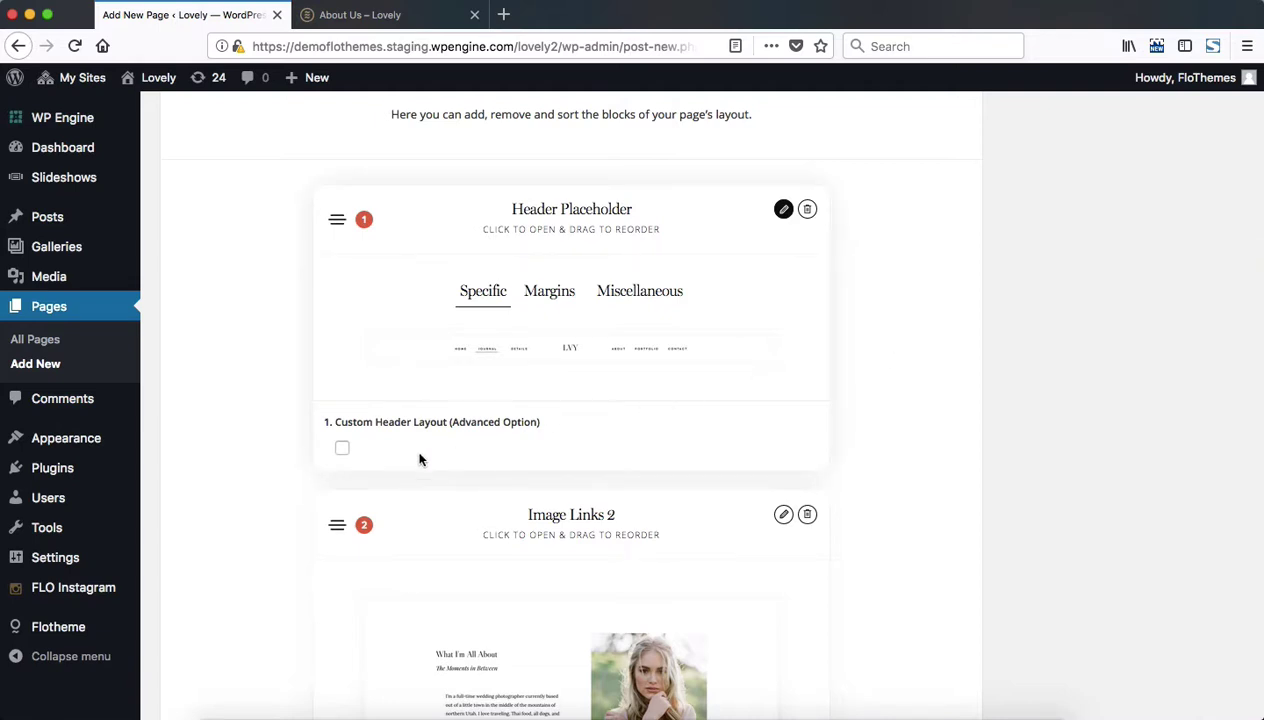
left_click(342, 450)
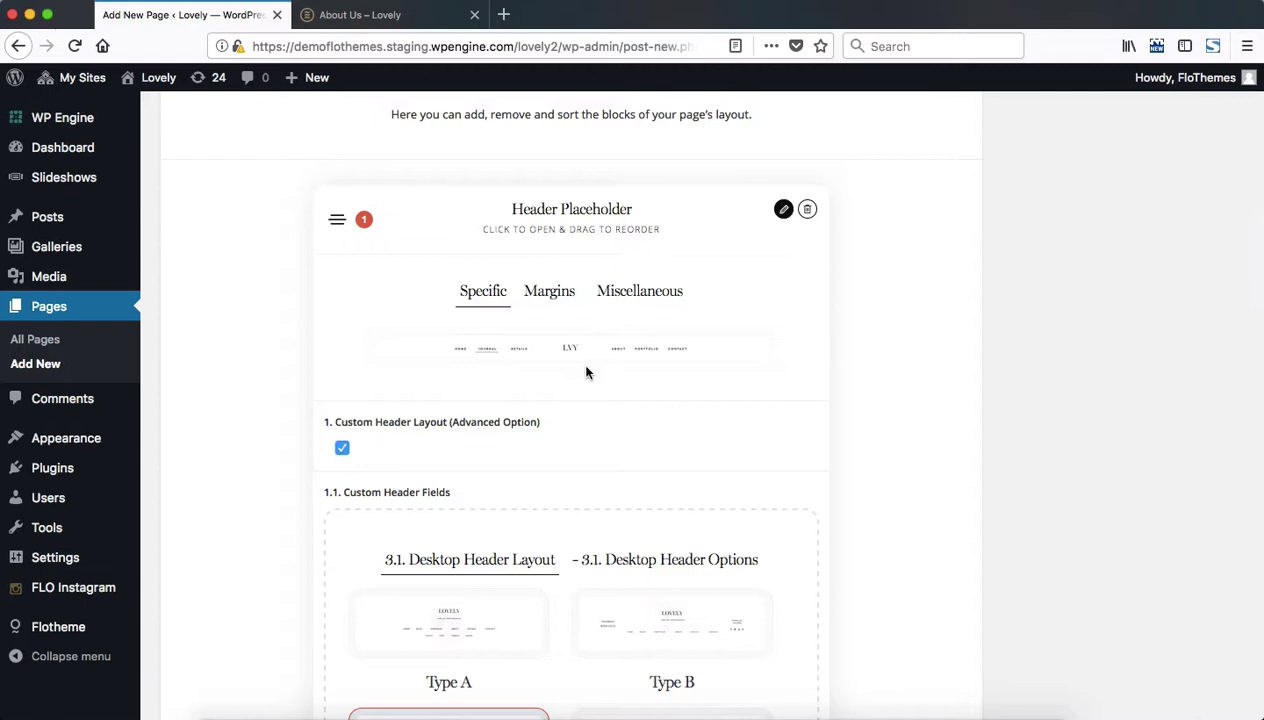
scroll(587, 372, "down", 5)
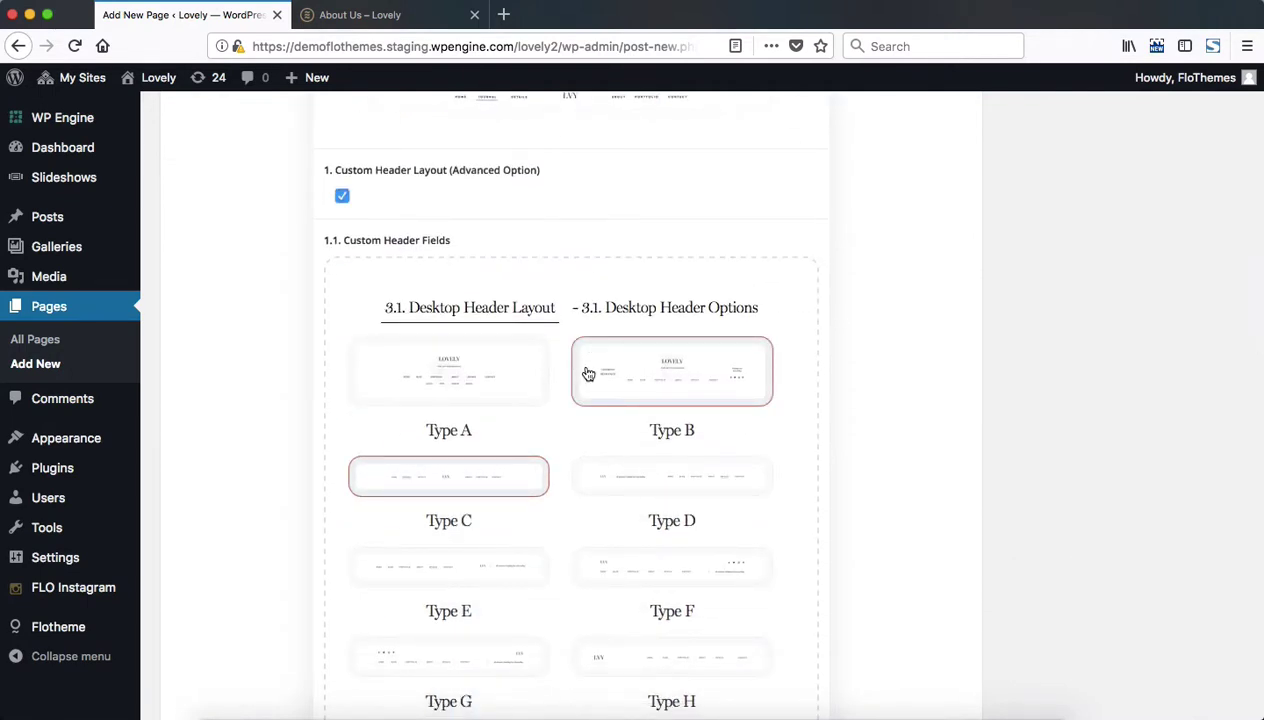
scroll(588, 373, "down", 6)
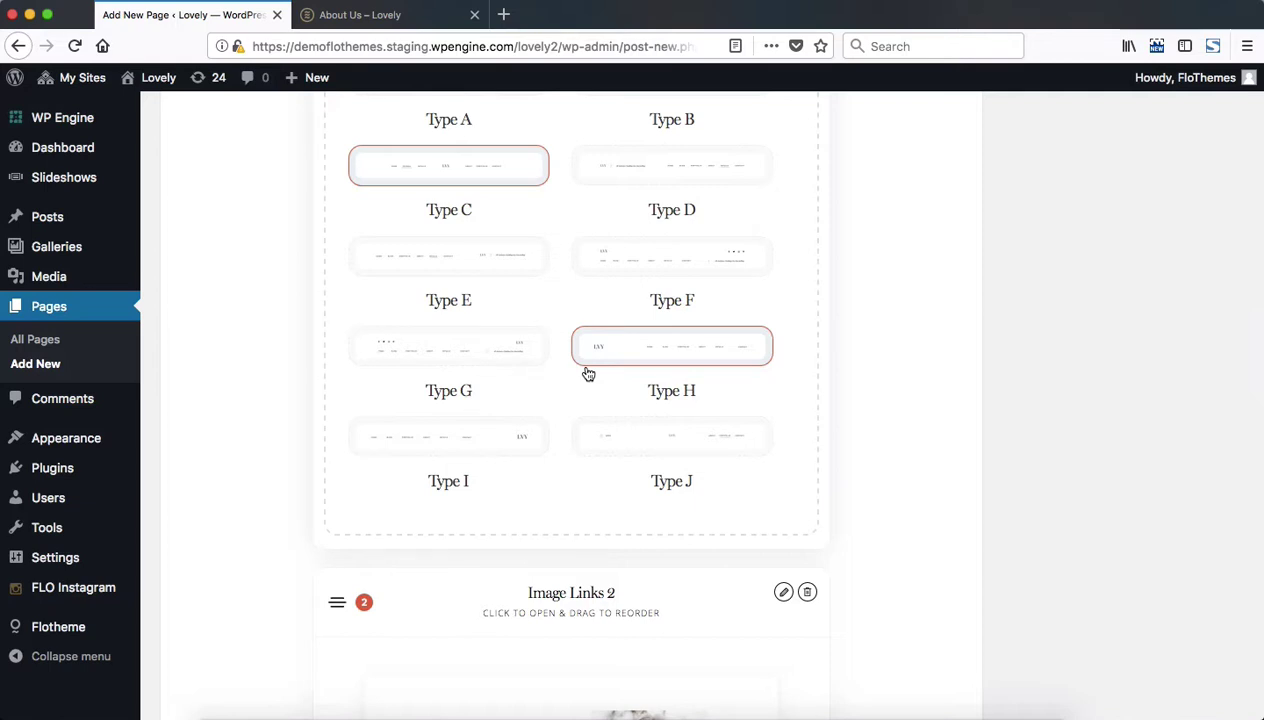
scroll(588, 373, "up", 10)
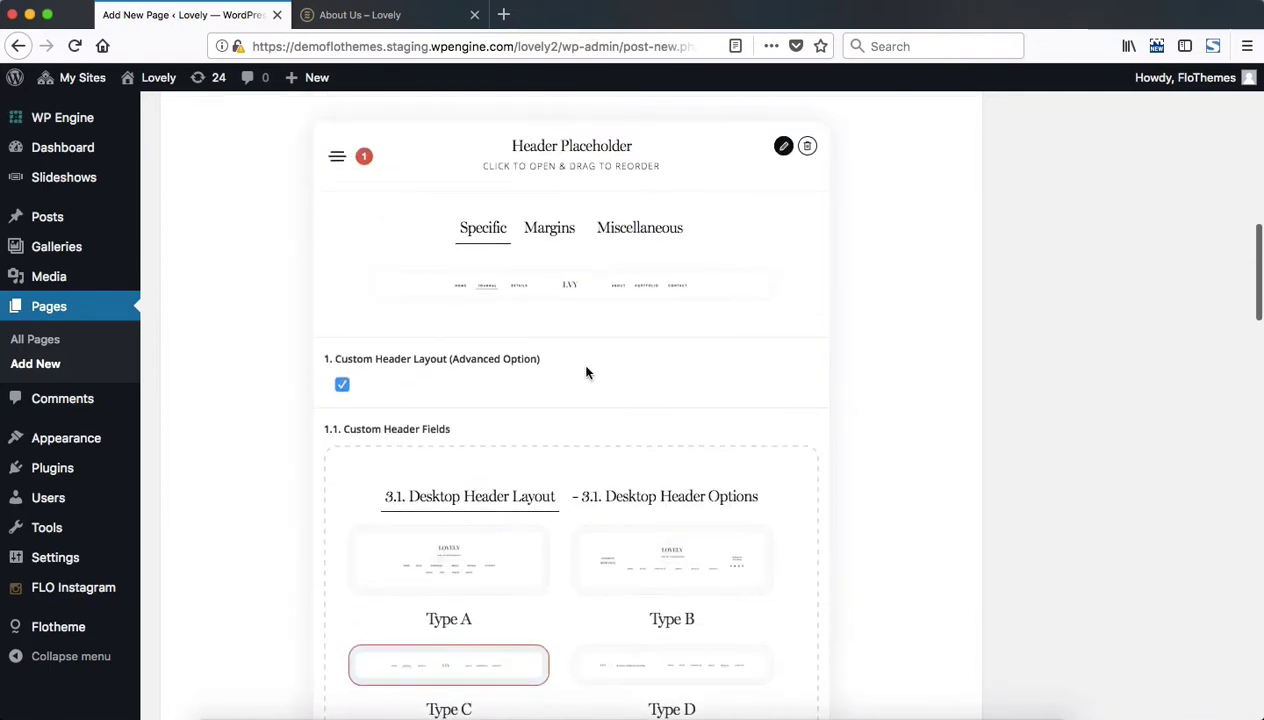
scroll(587, 370, "down", 5)
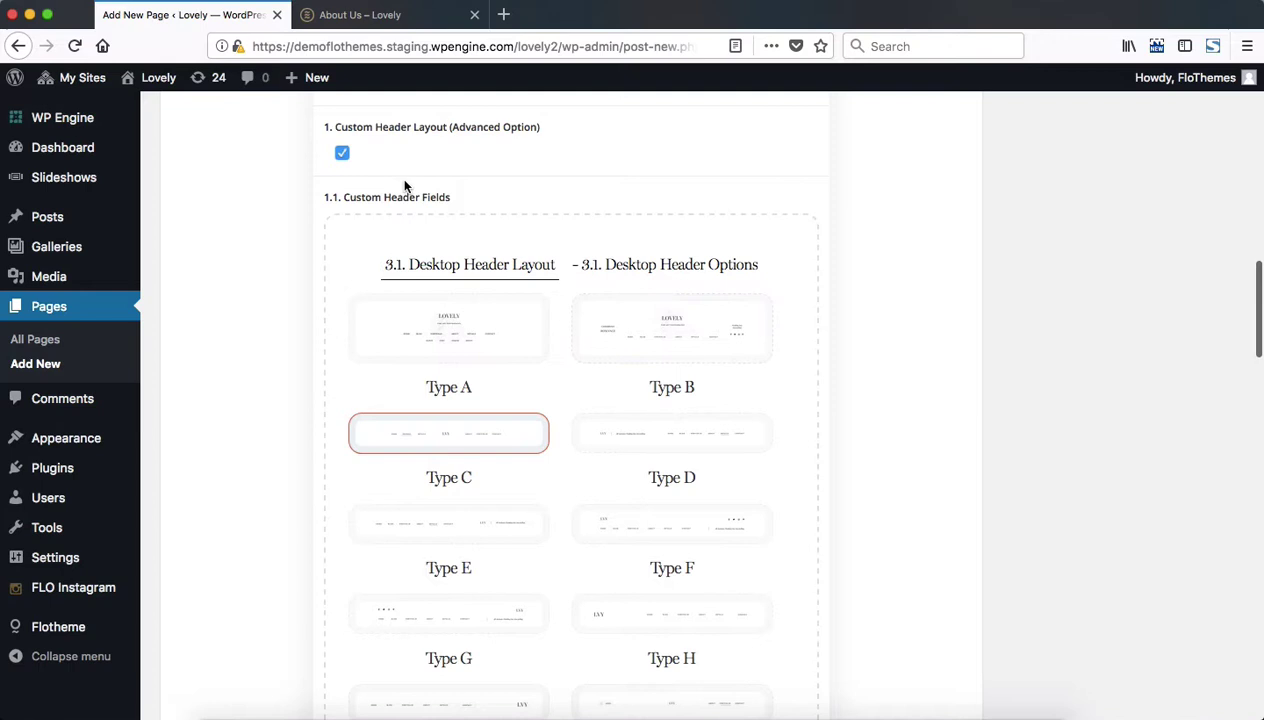
key("ctrl+Tab")
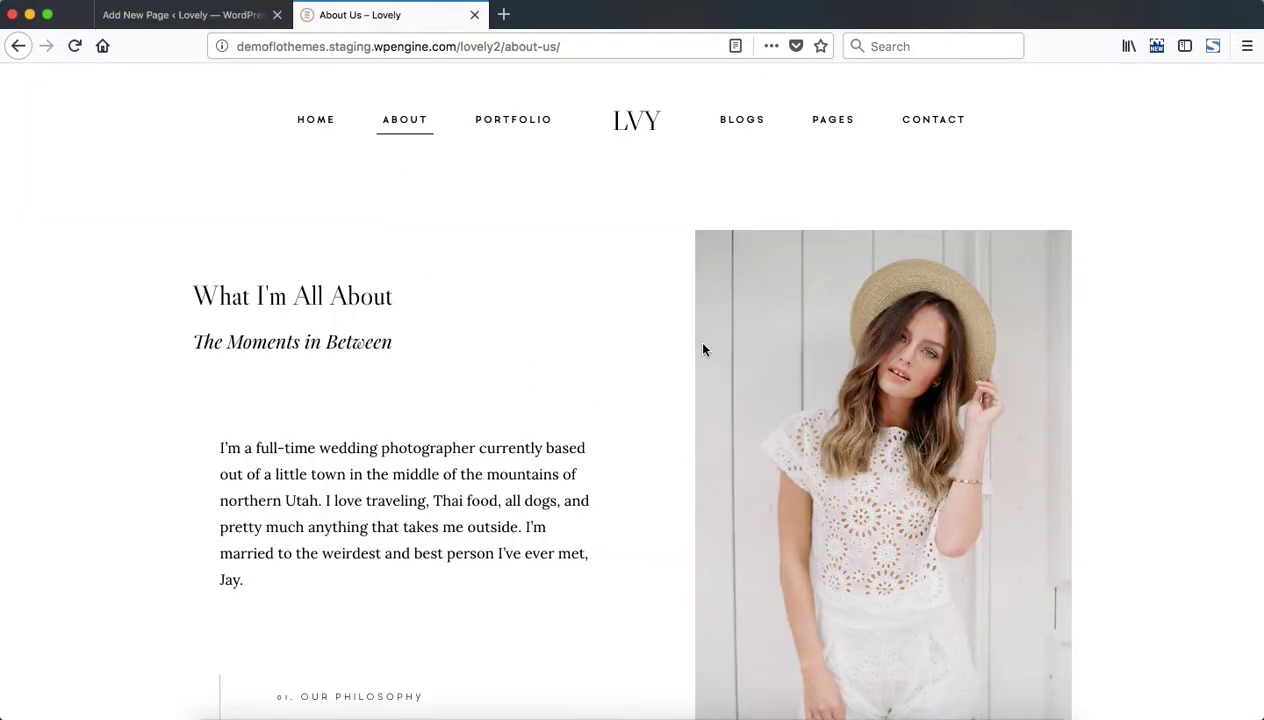
key("ctrl+shift+Tab")
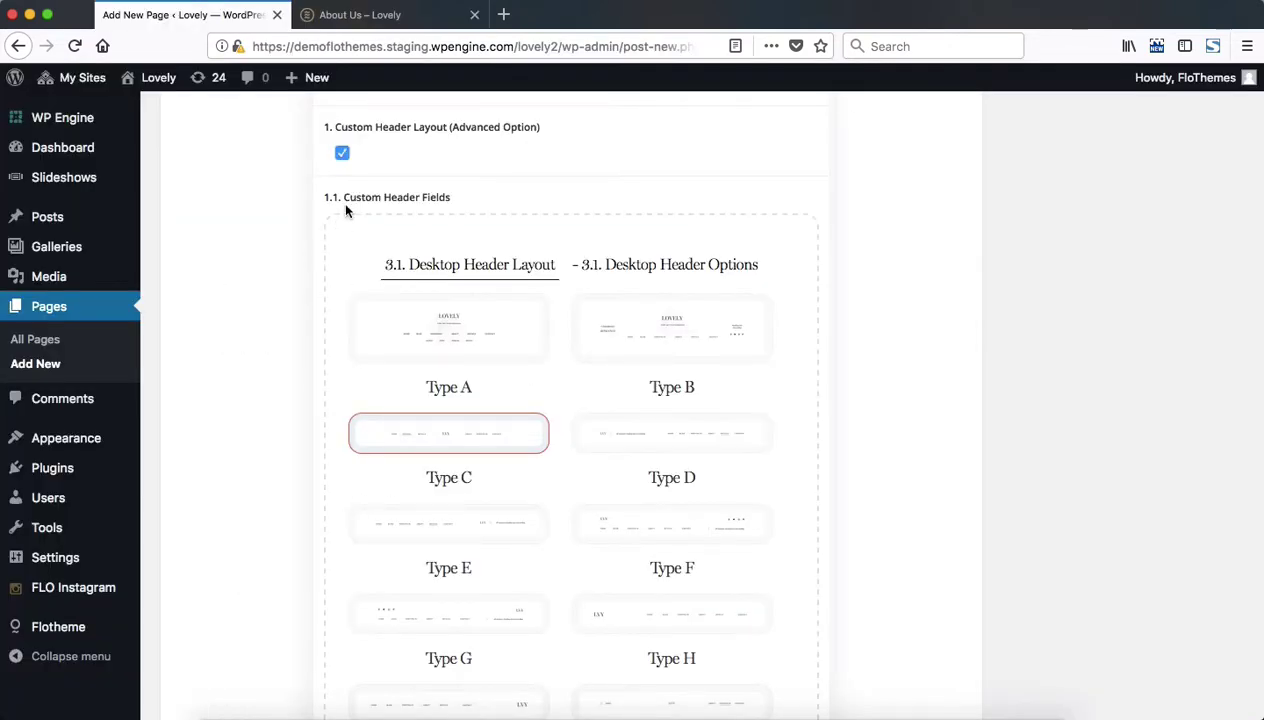
Step: Switch Custom Header Layout back off and expand the Image Links 2 block's settings
left_click(341, 160)
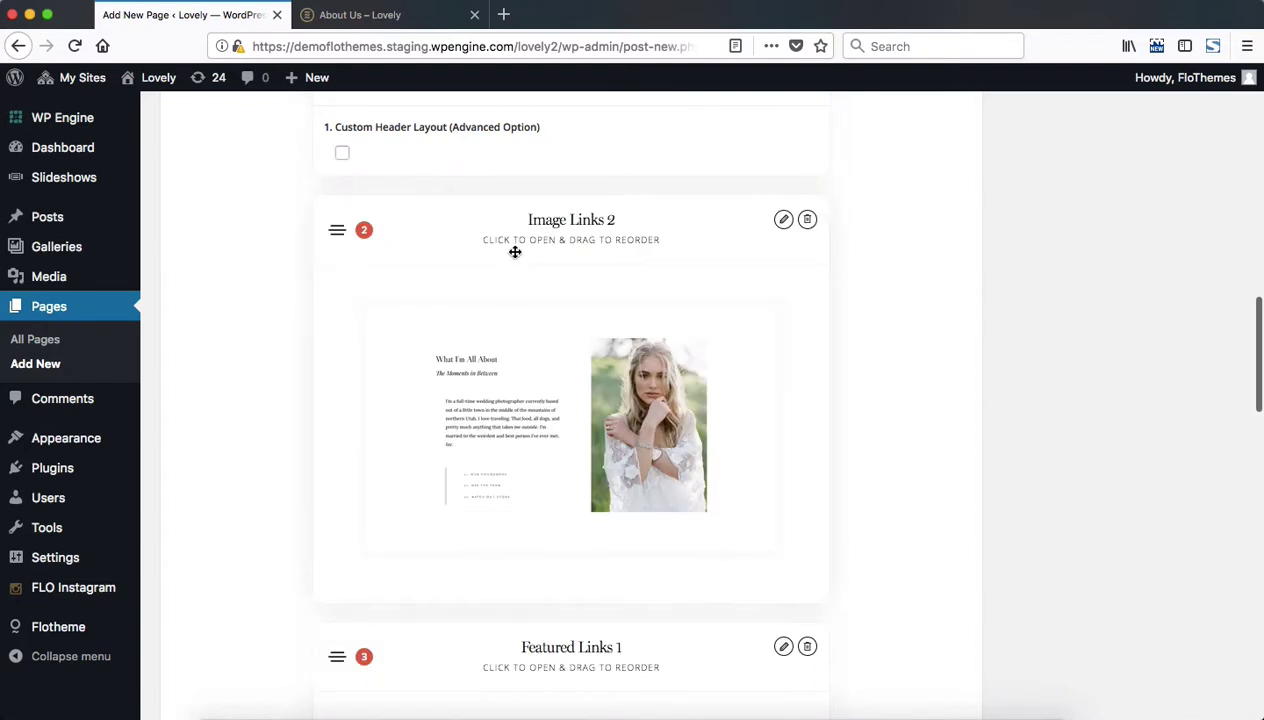
scroll(505, 245, "down", 1)
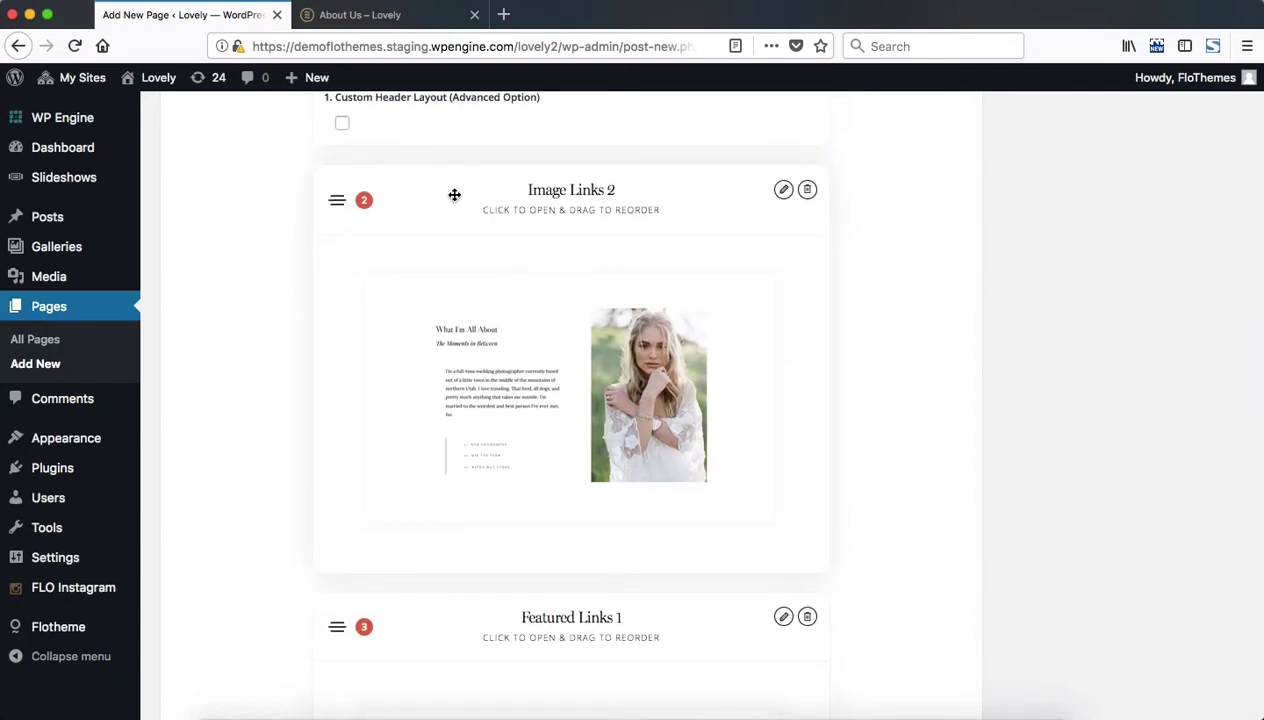
left_click(522, 205)
scroll(646, 274, "down", 3)
scroll(648, 277, "up", 2)
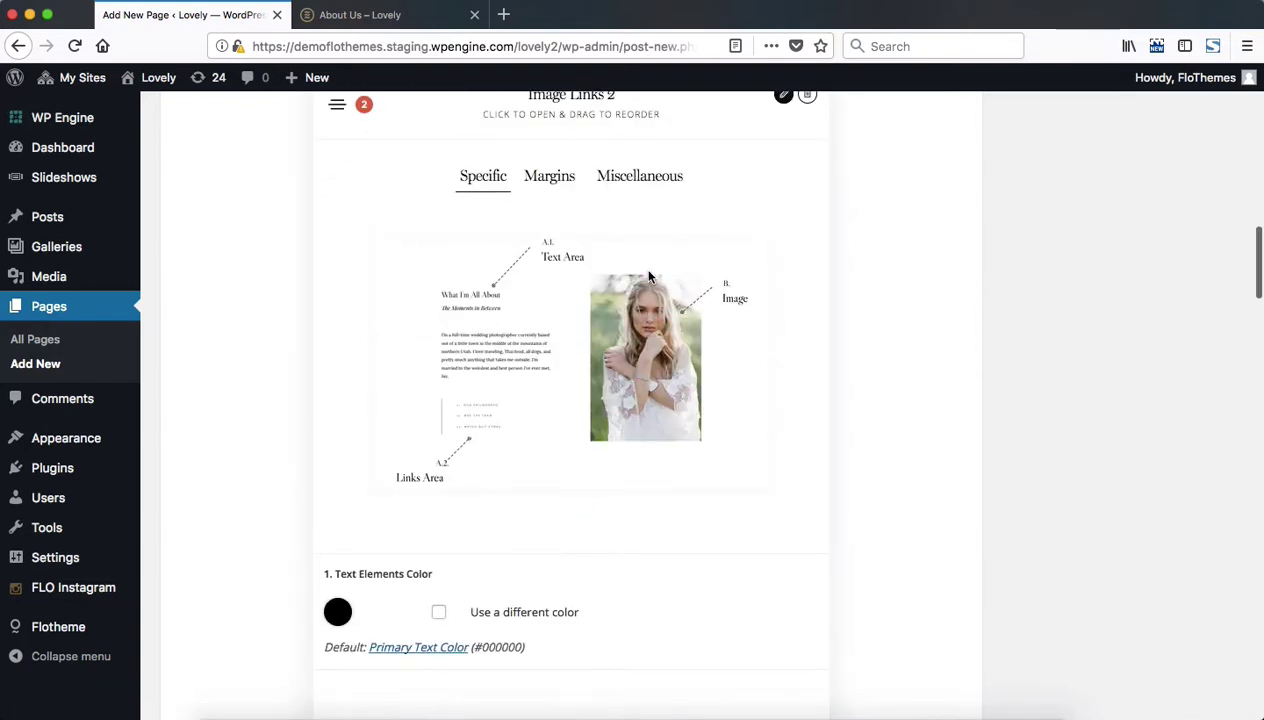
scroll(648, 277, "down", 4)
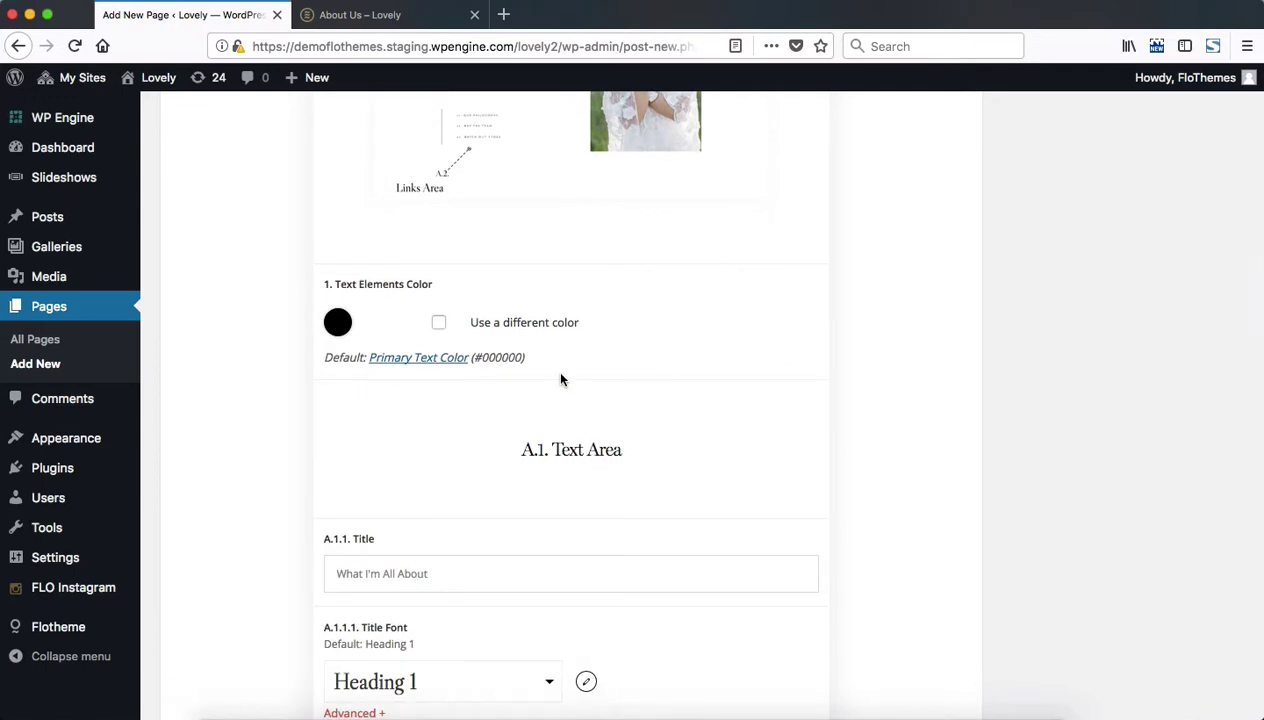
scroll(561, 378, "down", 1)
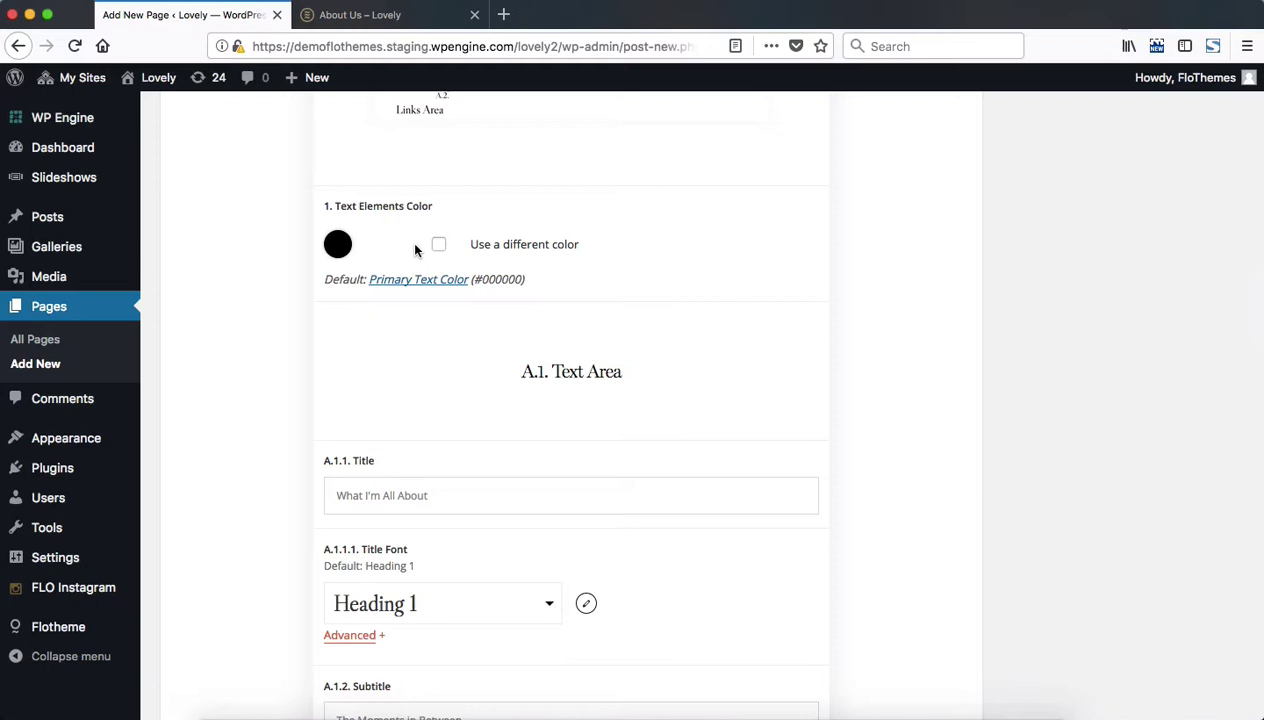
Step: Keep the Image Links 2 text elements on default black, leaving 'Use a different color' unchecked
key("ctrl+Tab")
scroll(450, 290, "down", 1)
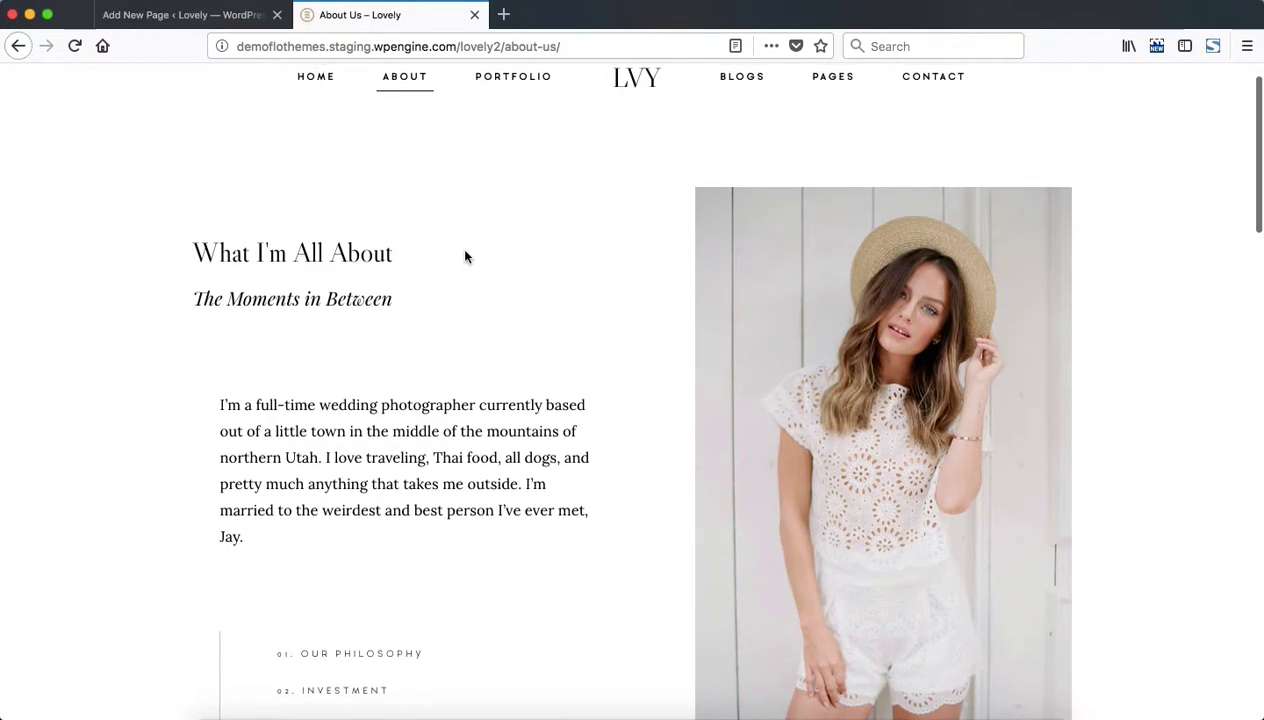
key("ctrl+Tab")
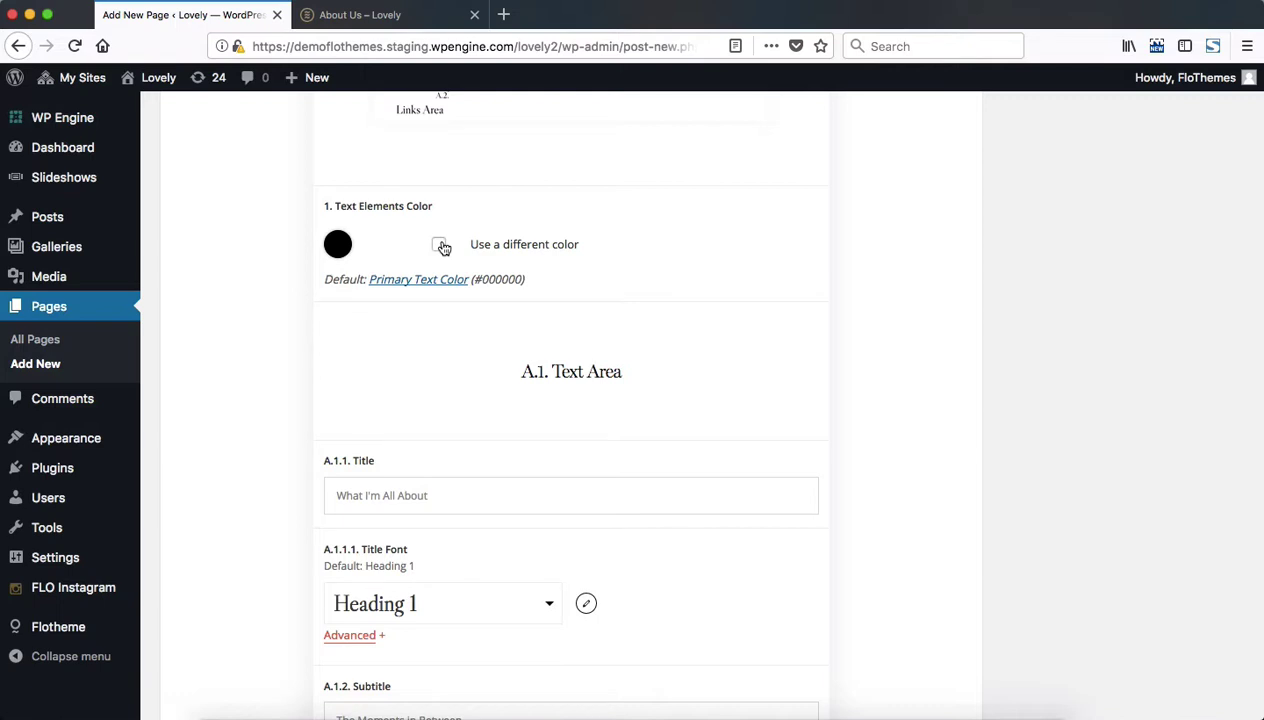
left_click(440, 246)
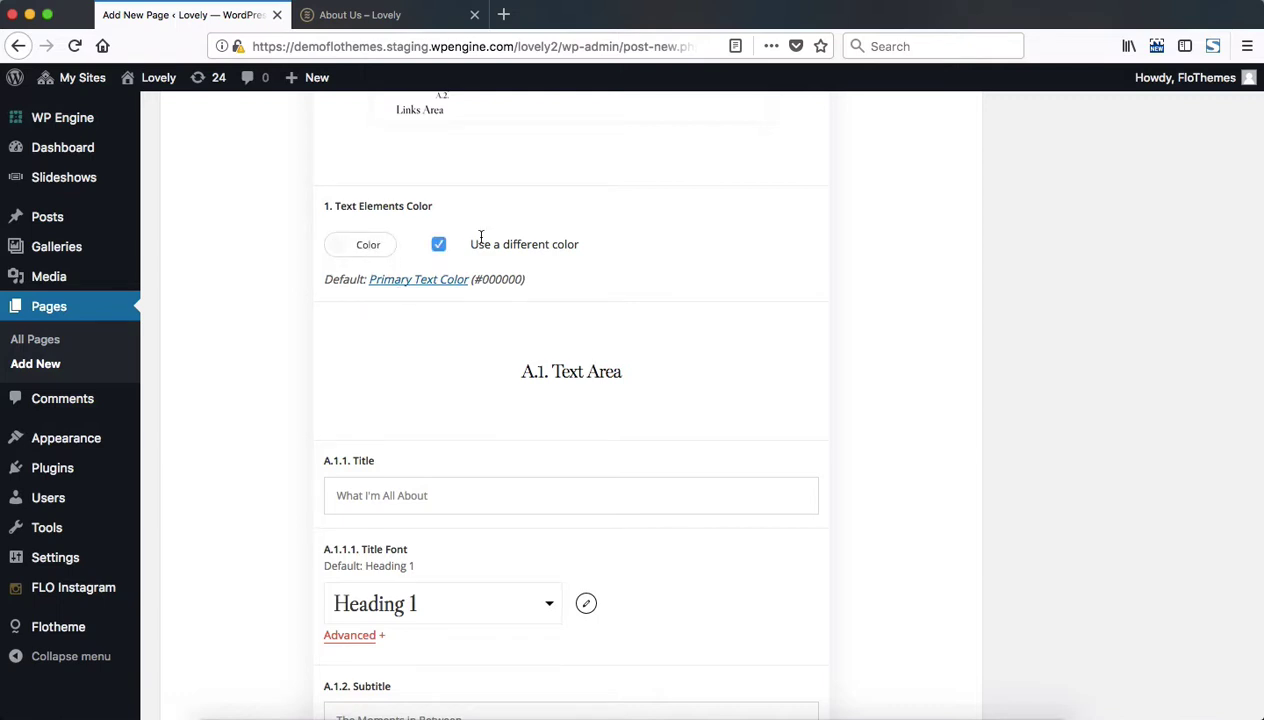
left_click(440, 246)
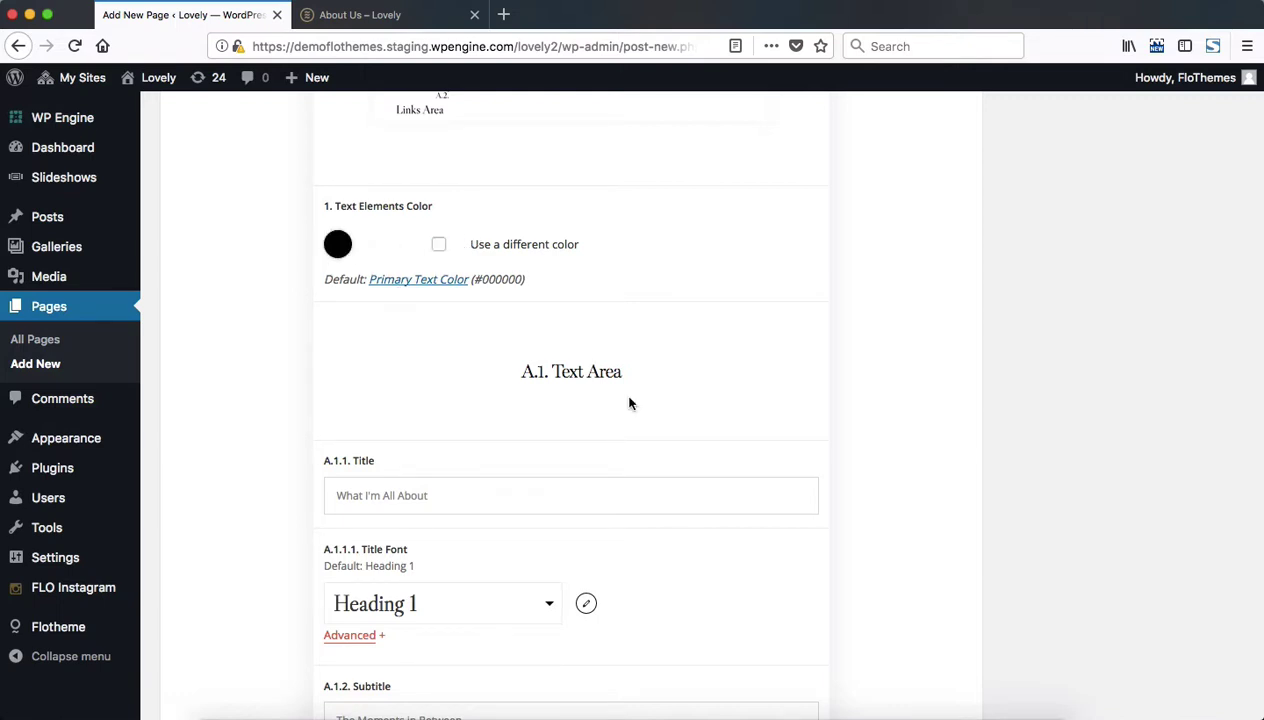
scroll(629, 403, "down", 4)
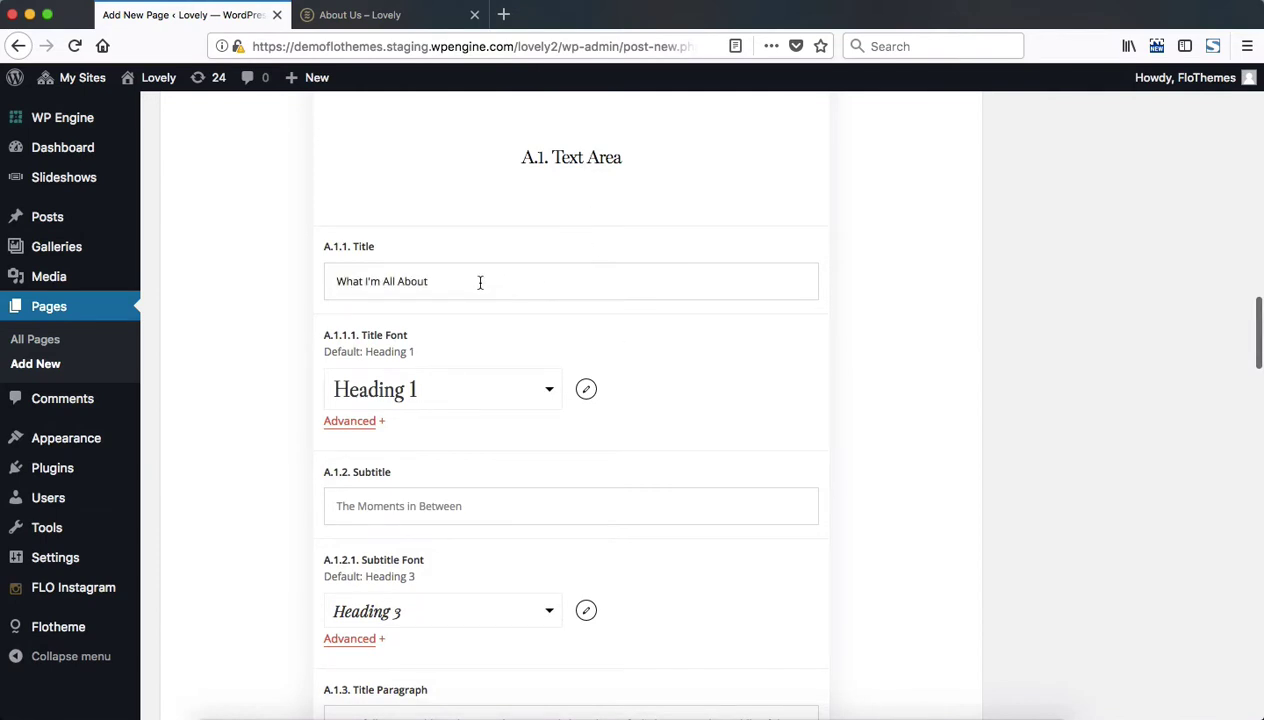
key("ctrl+Tab")
triple_click(232, 241)
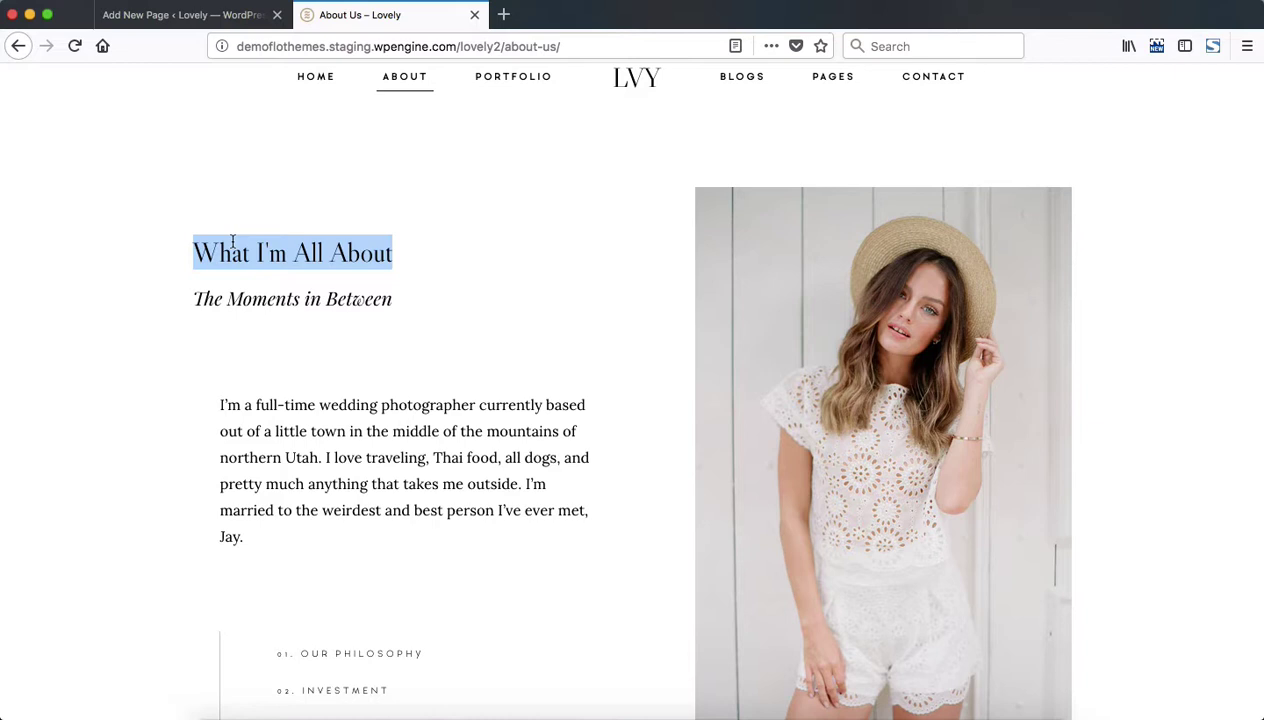
key("ctrl+Tab")
scroll(402, 405, "down", 2)
left_click(466, 288)
scroll(434, 424, "down", 10)
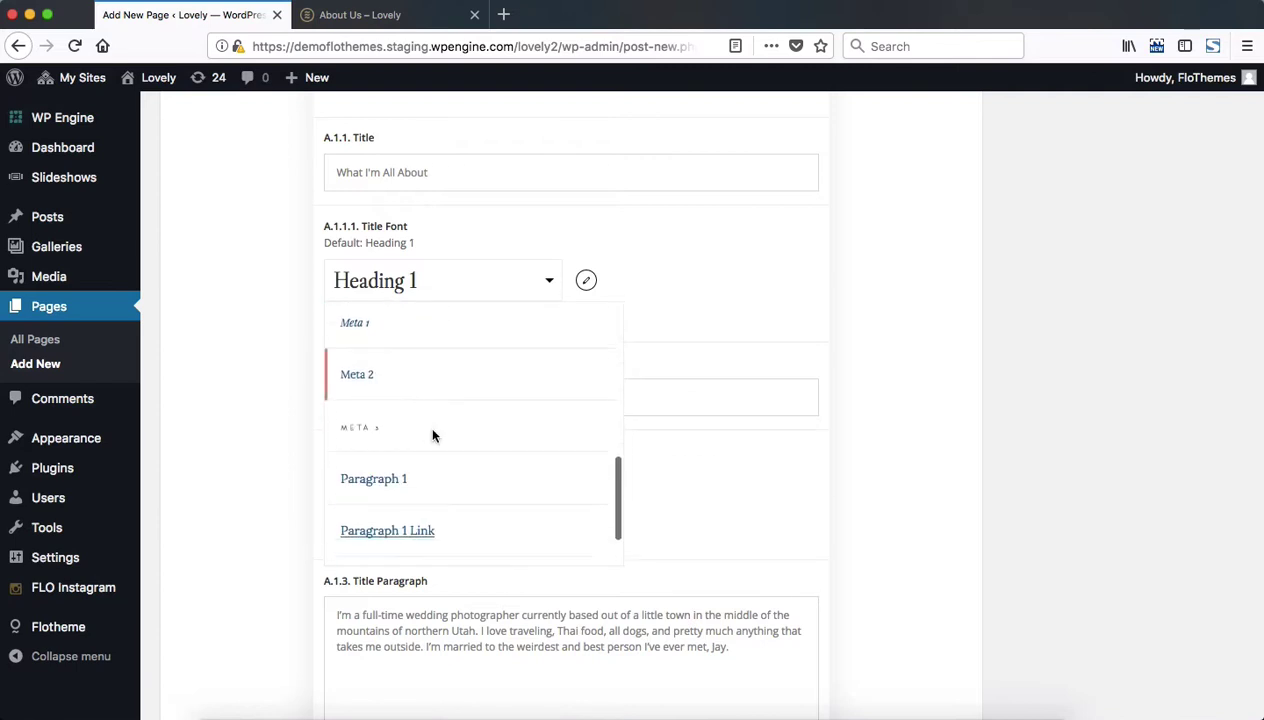
scroll(433, 435, "up", 10)
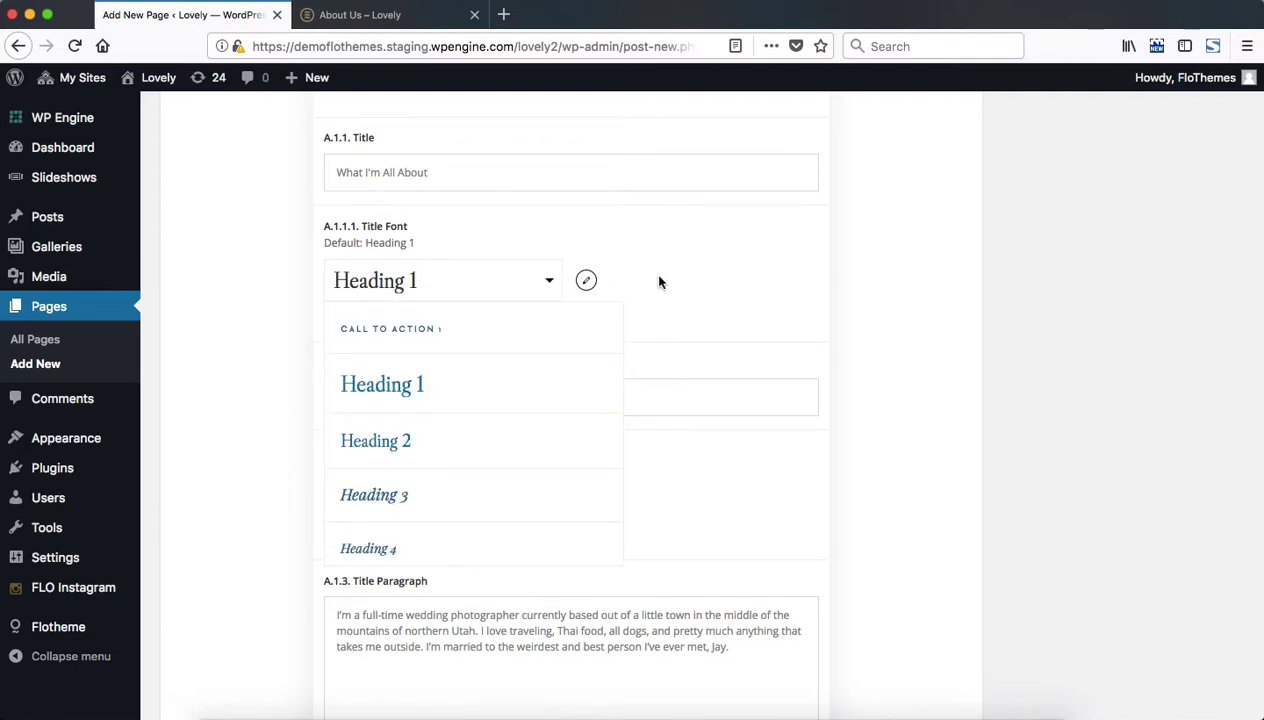
left_click(714, 395)
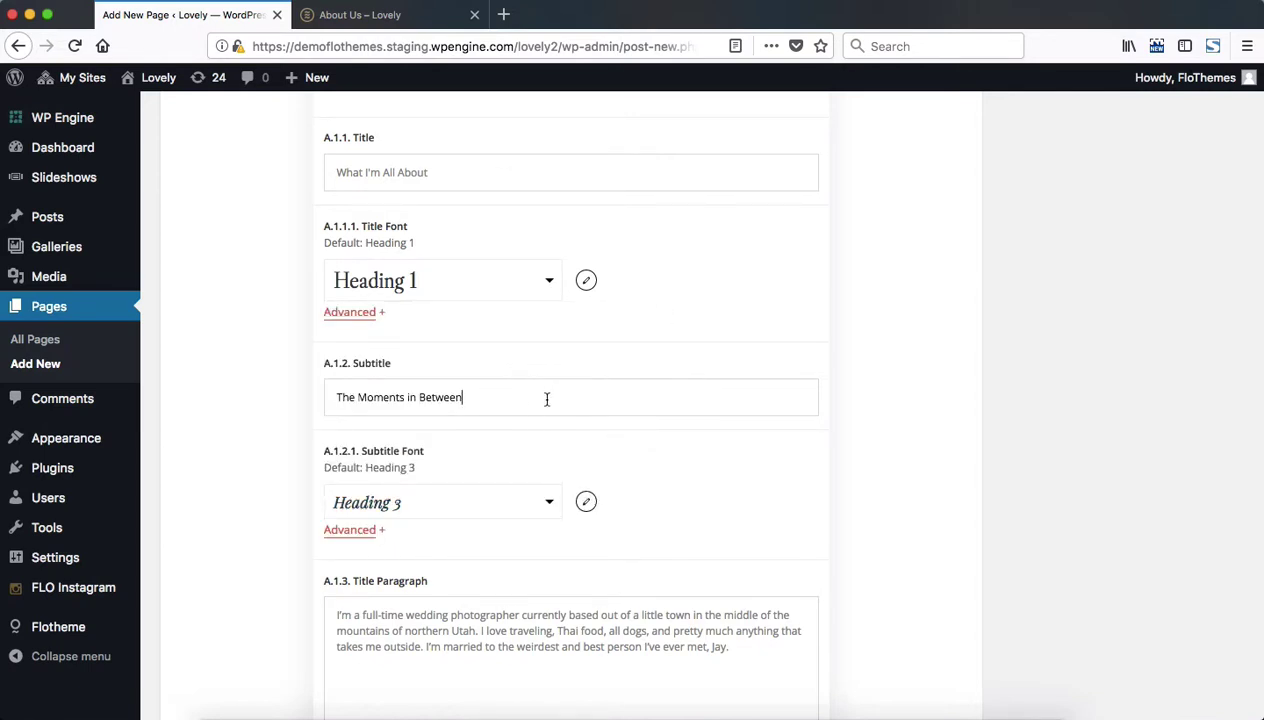
scroll(530, 410, "down", 5)
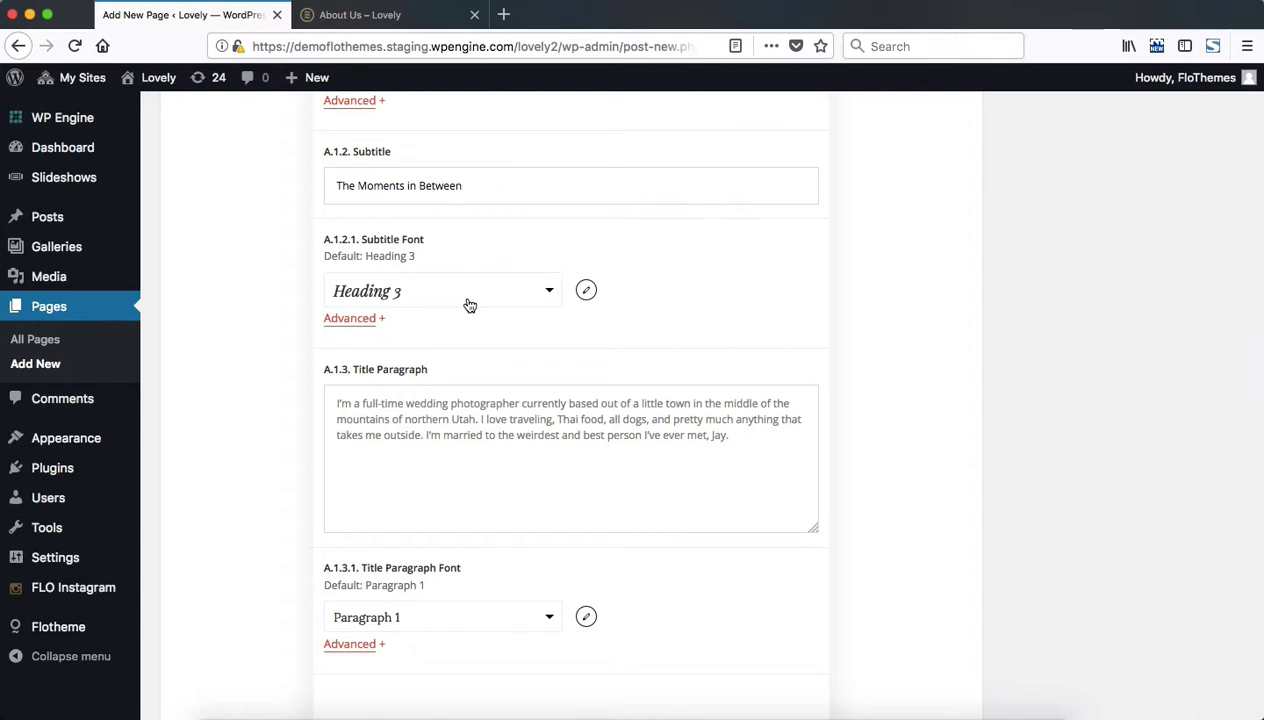
scroll(470, 305, "down", 3)
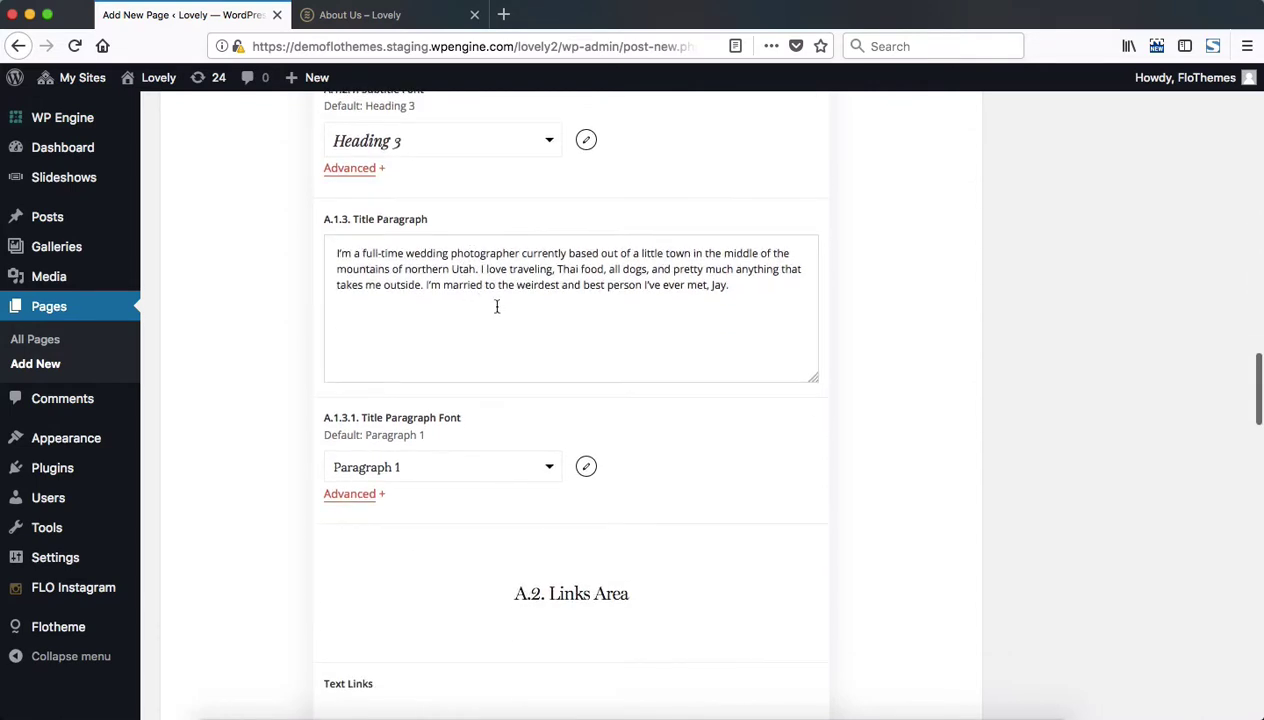
triple_click(502, 311)
scroll(502, 320, "down", 5)
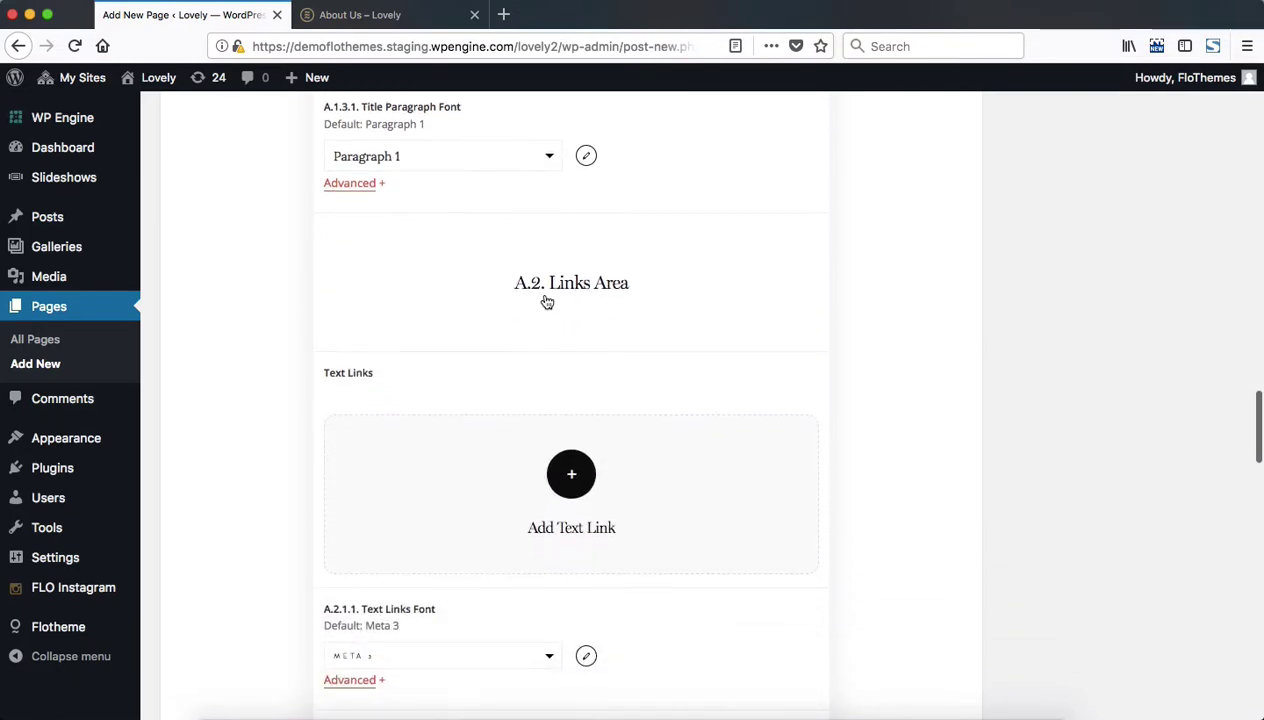
Step: Add an empty first Text Links entry, closing the Insert/edit link dialog without choosing a link
scroll(485, 440, "down", 4)
key("ctrl+Tab")
scroll(477, 567, "down", 6)
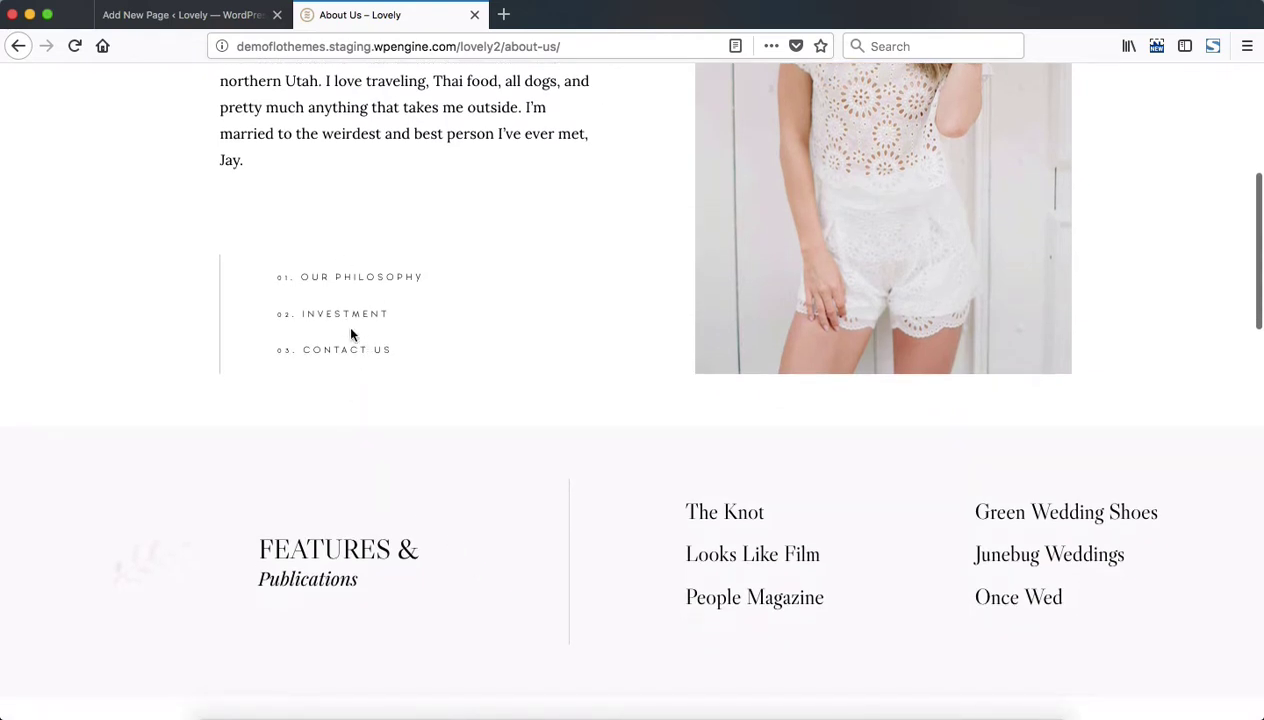
key("ctrl+shift+Tab")
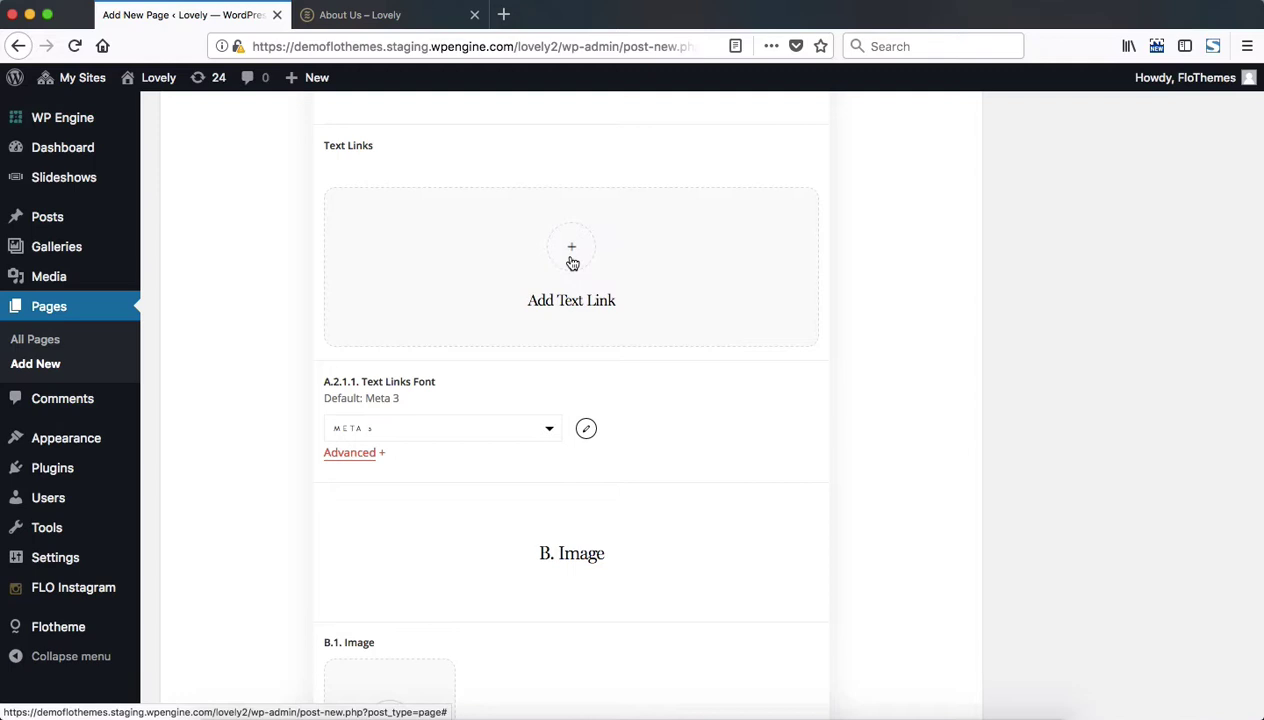
left_click(572, 262)
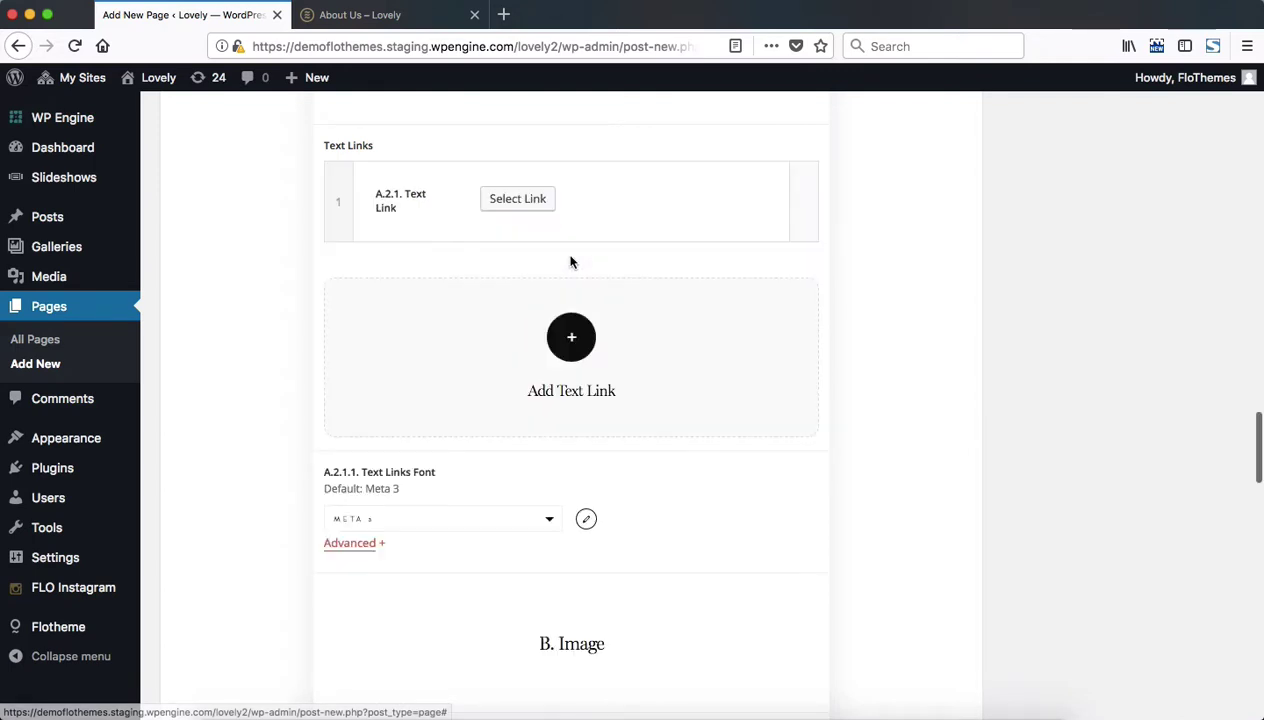
left_click(520, 199)
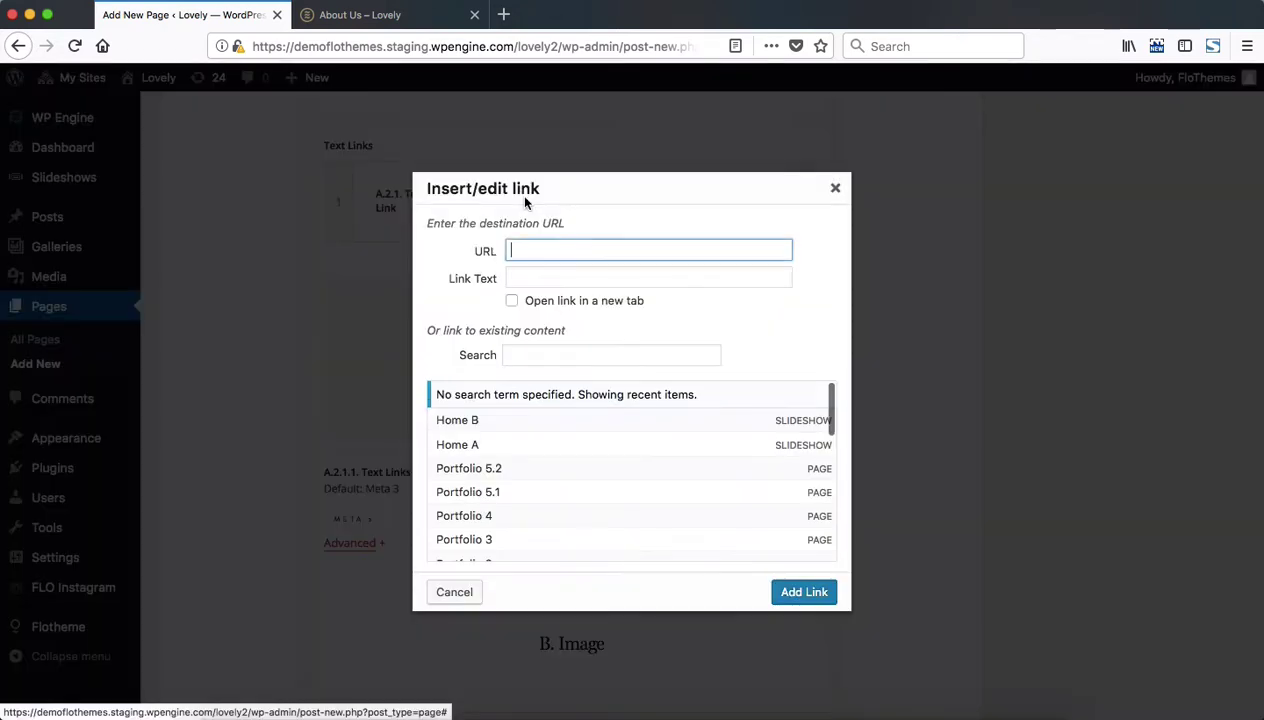
left_click(541, 272)
key("ctrl+Tab")
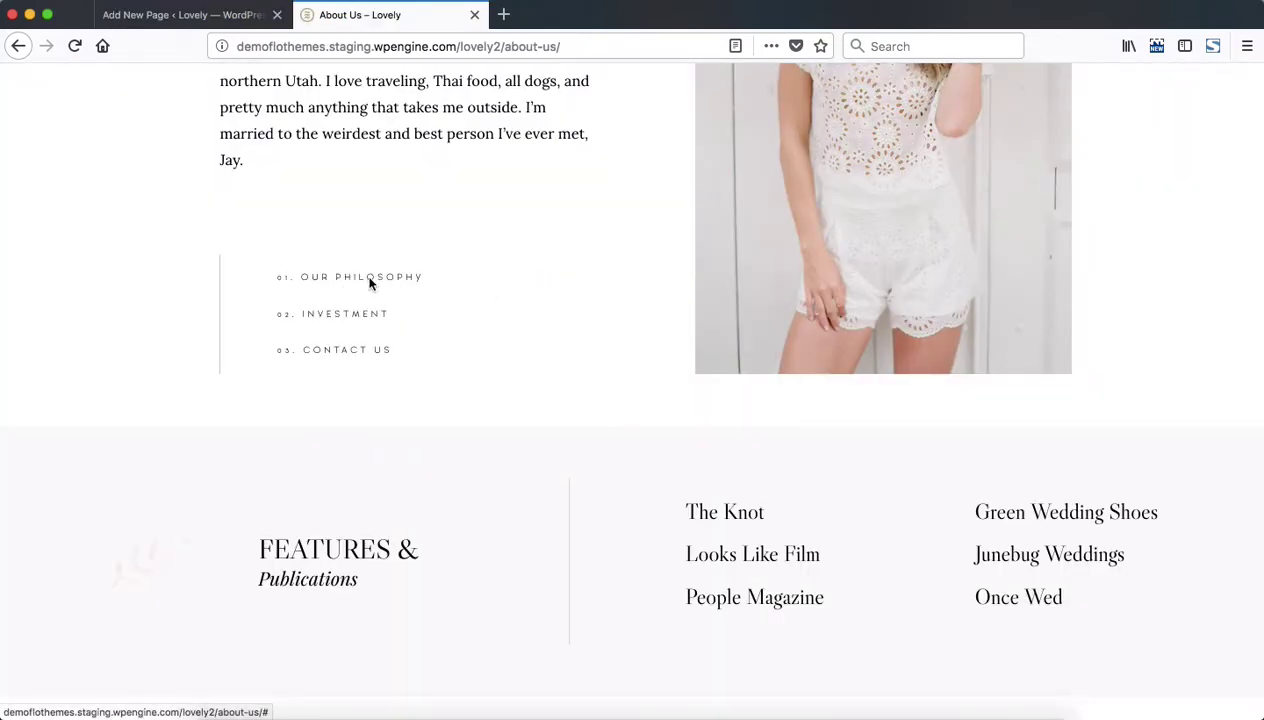
key("ctrl+shift+Tab")
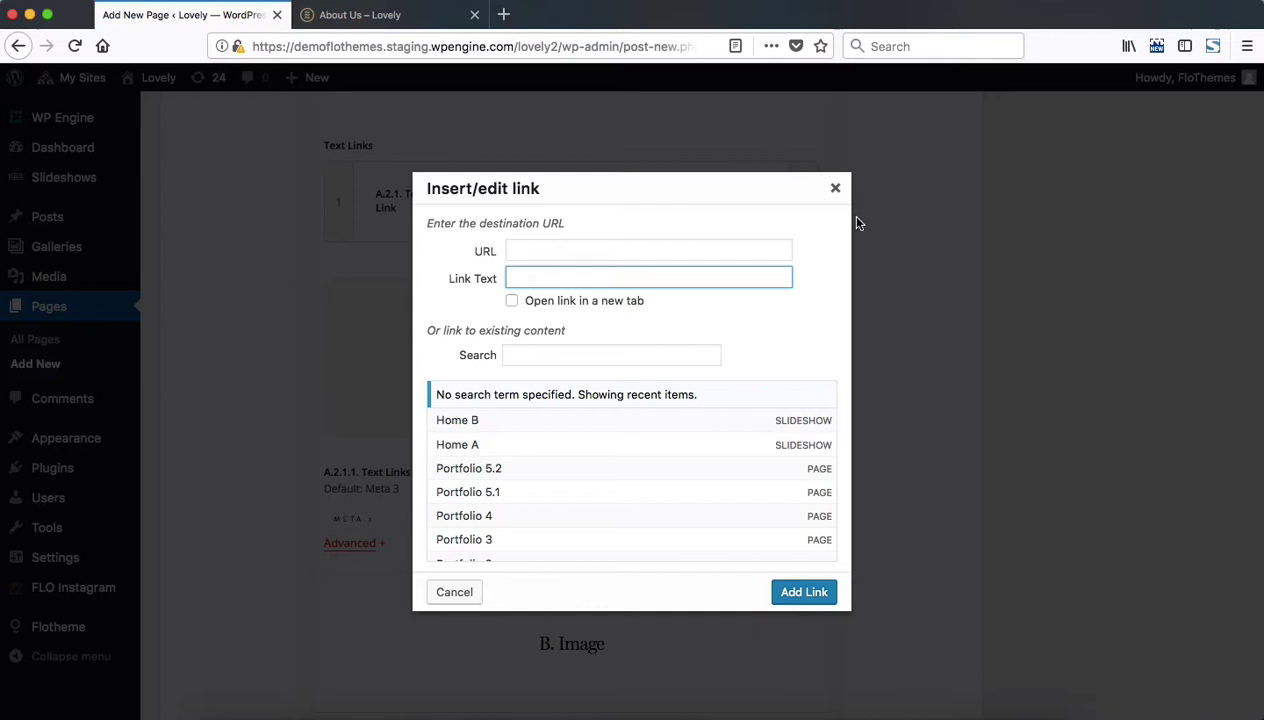
left_click(836, 190)
scroll(840, 195, "down", 4)
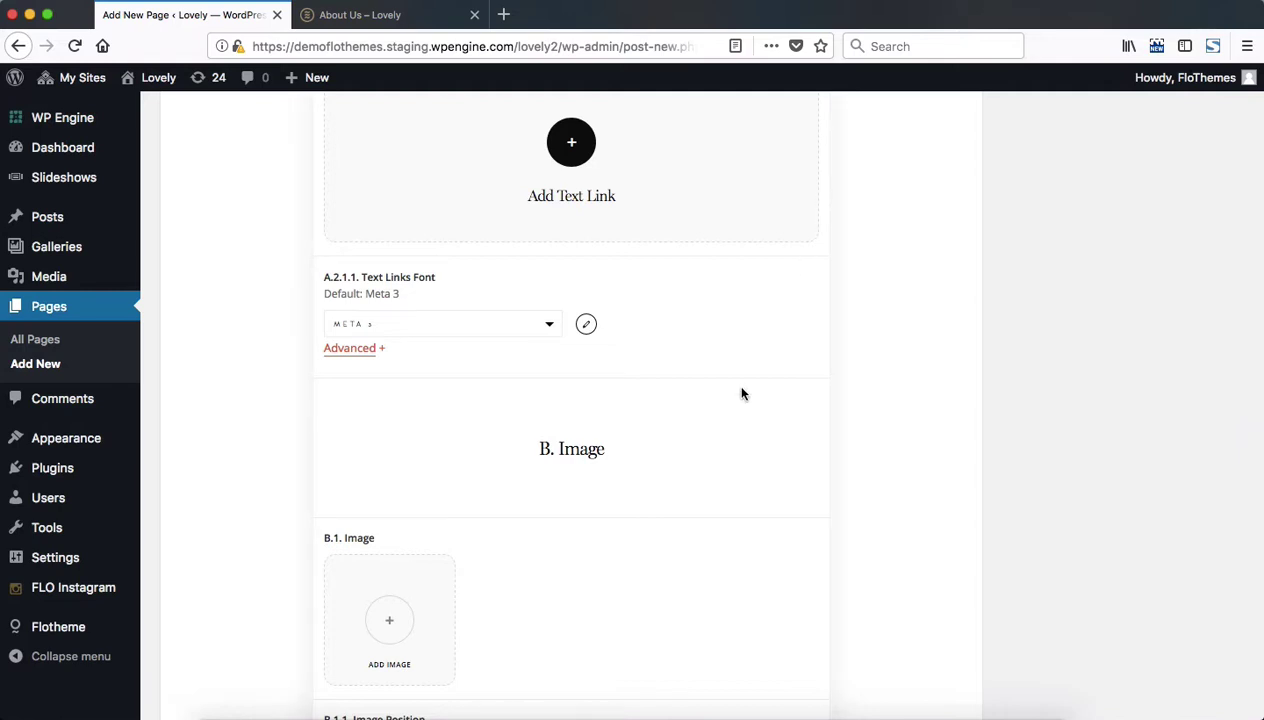
scroll(742, 393, "down", 5)
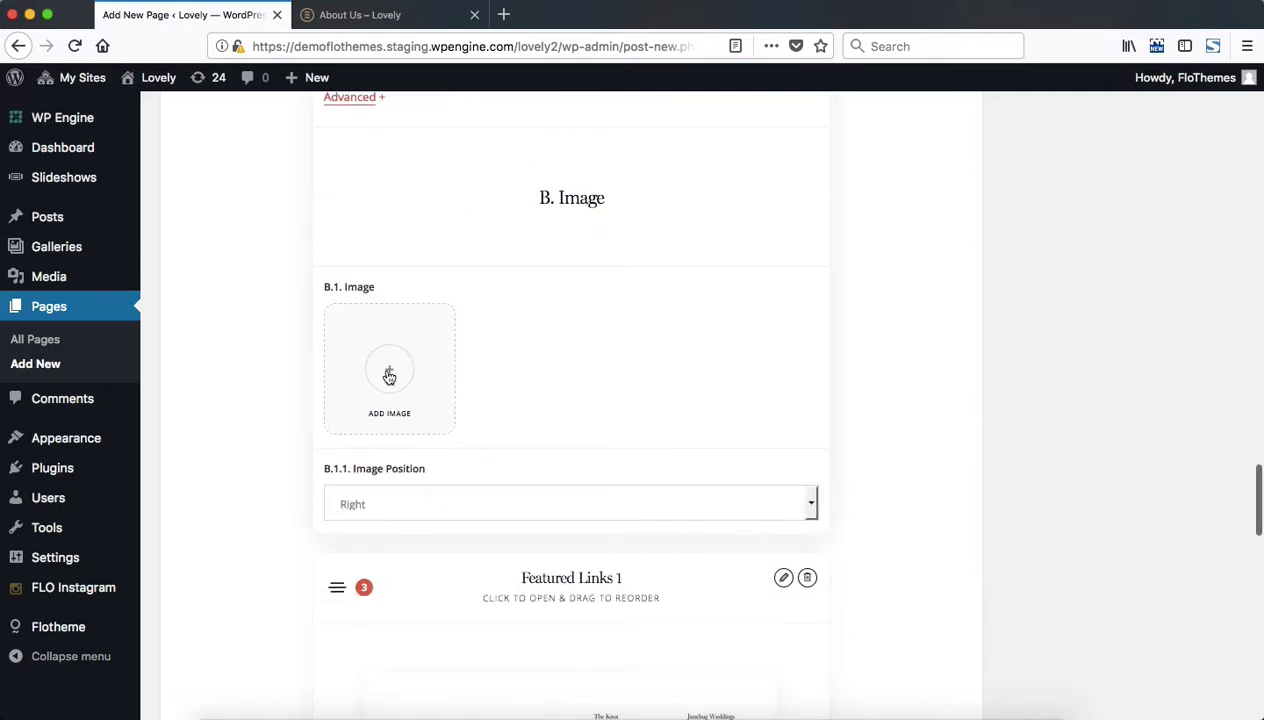
key("ctrl+Tab")
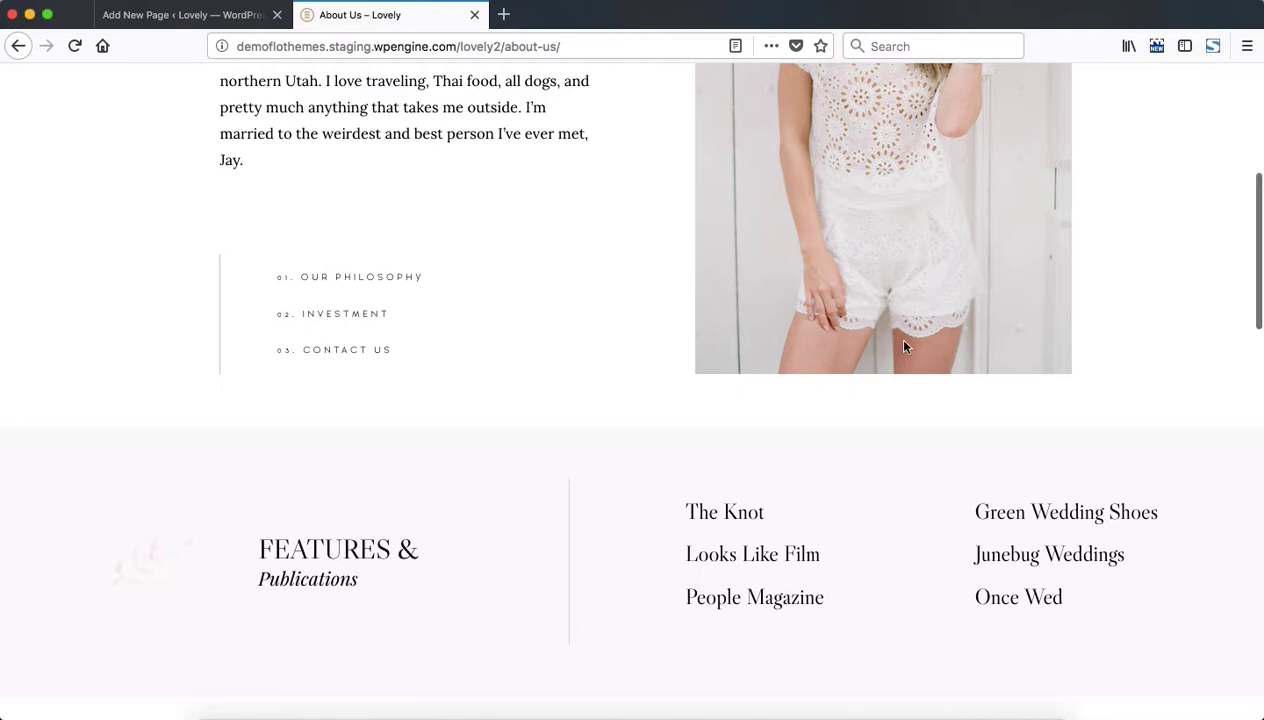
key("ctrl+Tab")
left_click(457, 515)
scroll(795, 350, "down", 3)
left_click(788, 357)
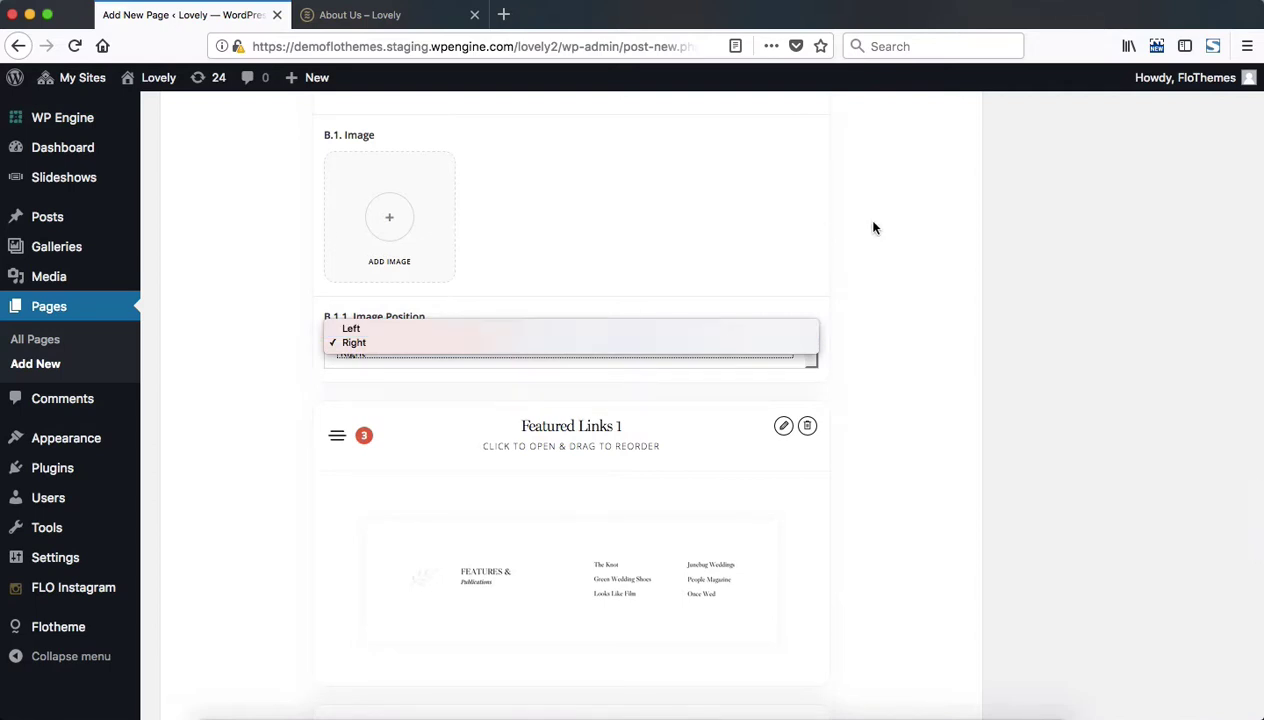
left_click(934, 271)
Step: Expand Featured Links 1, showing title 'FEATURES &', subtitle 'Publications' and one featured link
scroll(914, 287, "down", 1)
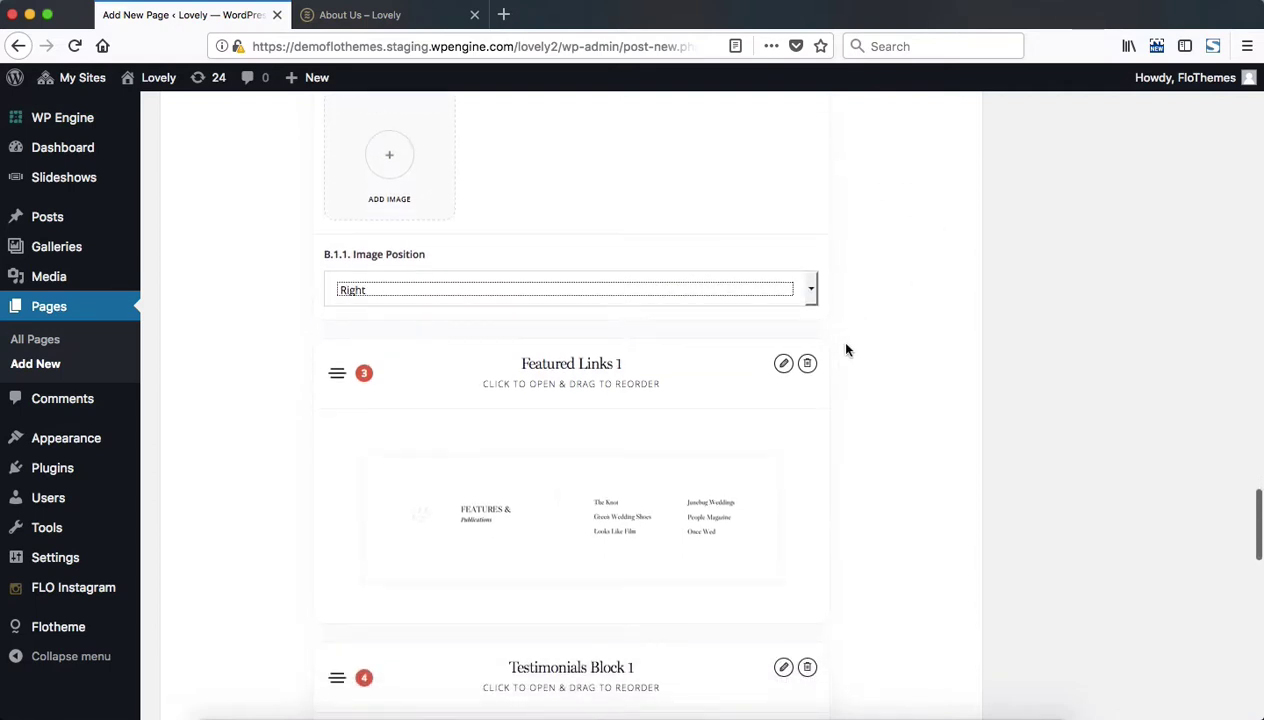
scroll(666, 420, "down", 2)
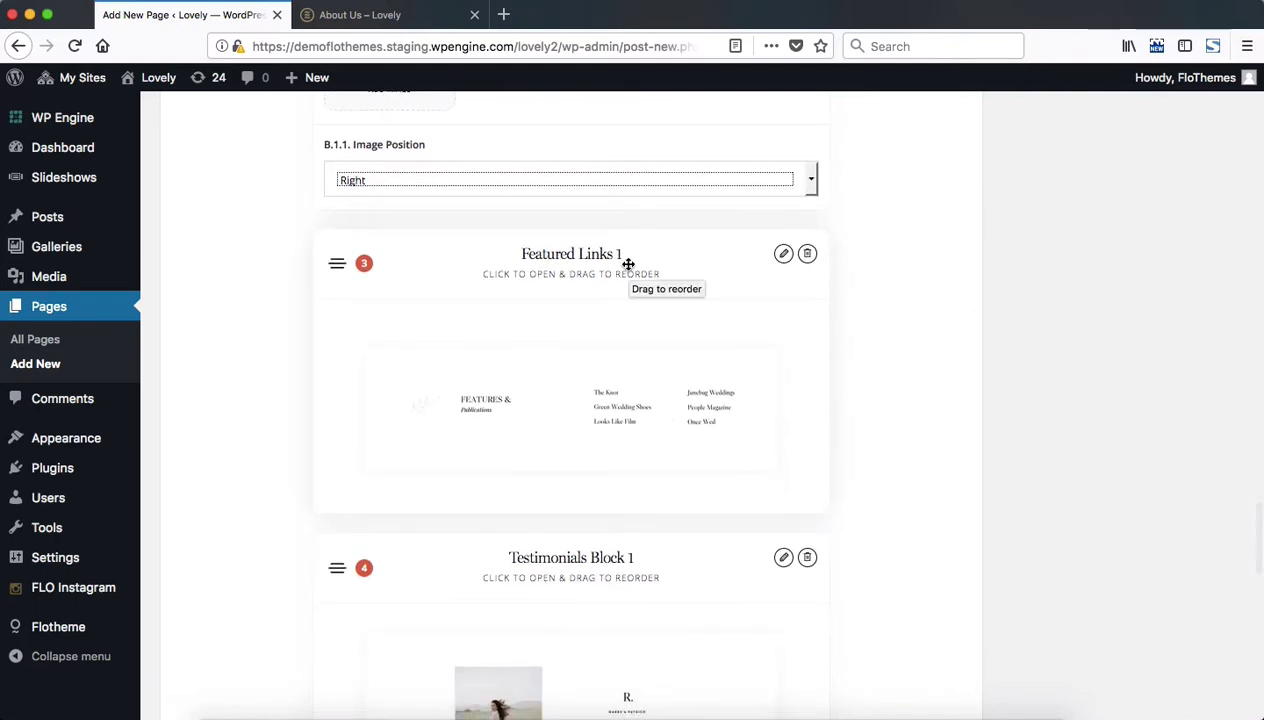
left_click(627, 264)
scroll(702, 341, "down", 4)
scroll(701, 343, "down", 2)
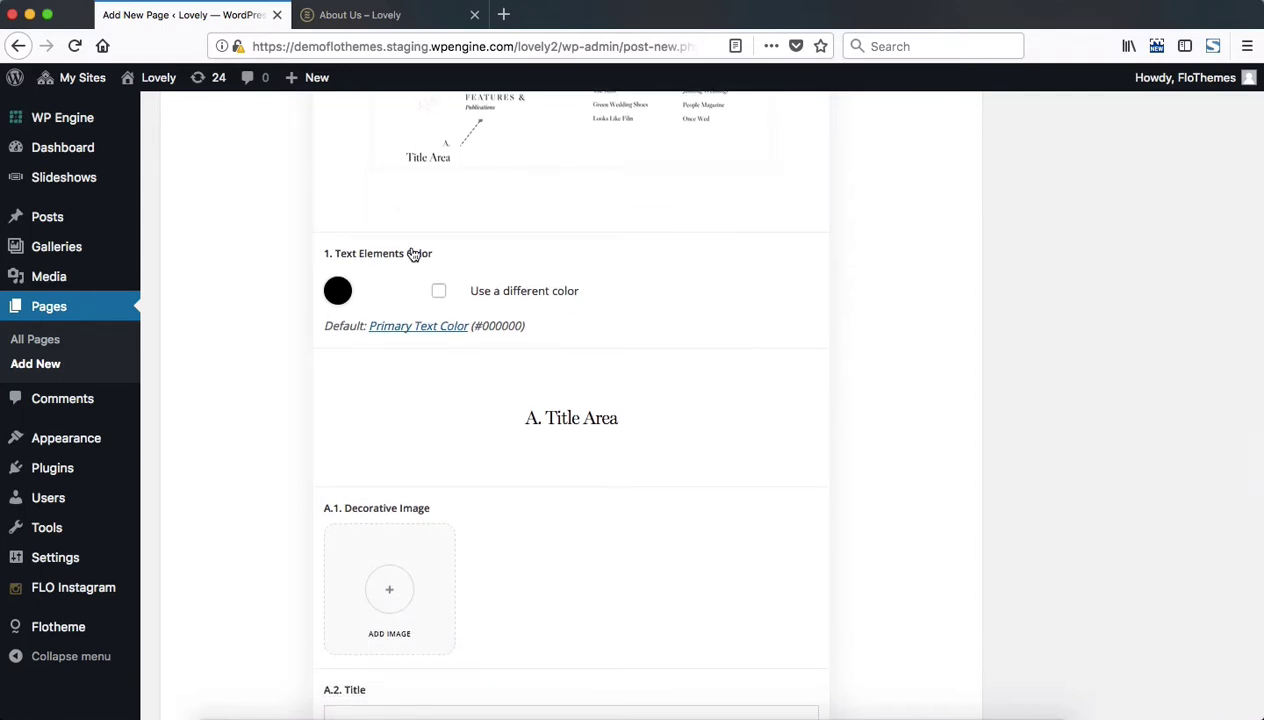
scroll(413, 254, "down", 7)
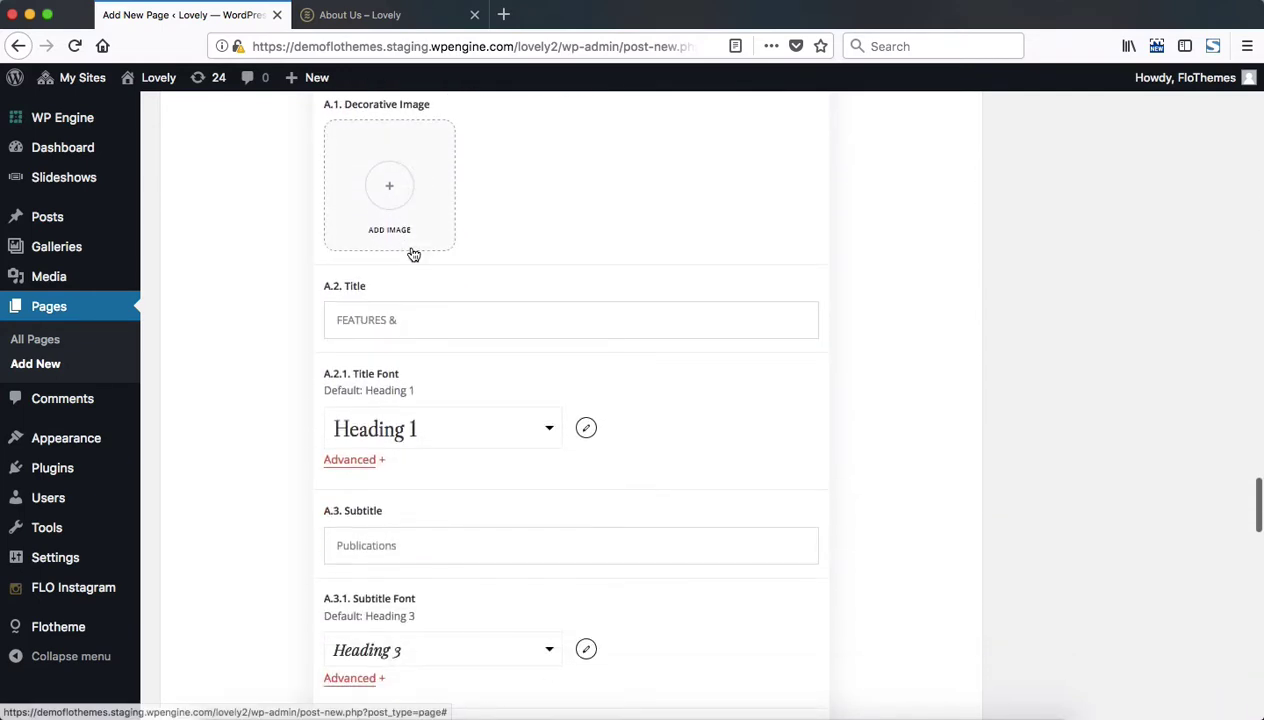
key("ctrl+Tab")
scroll(411, 253, "down", 5)
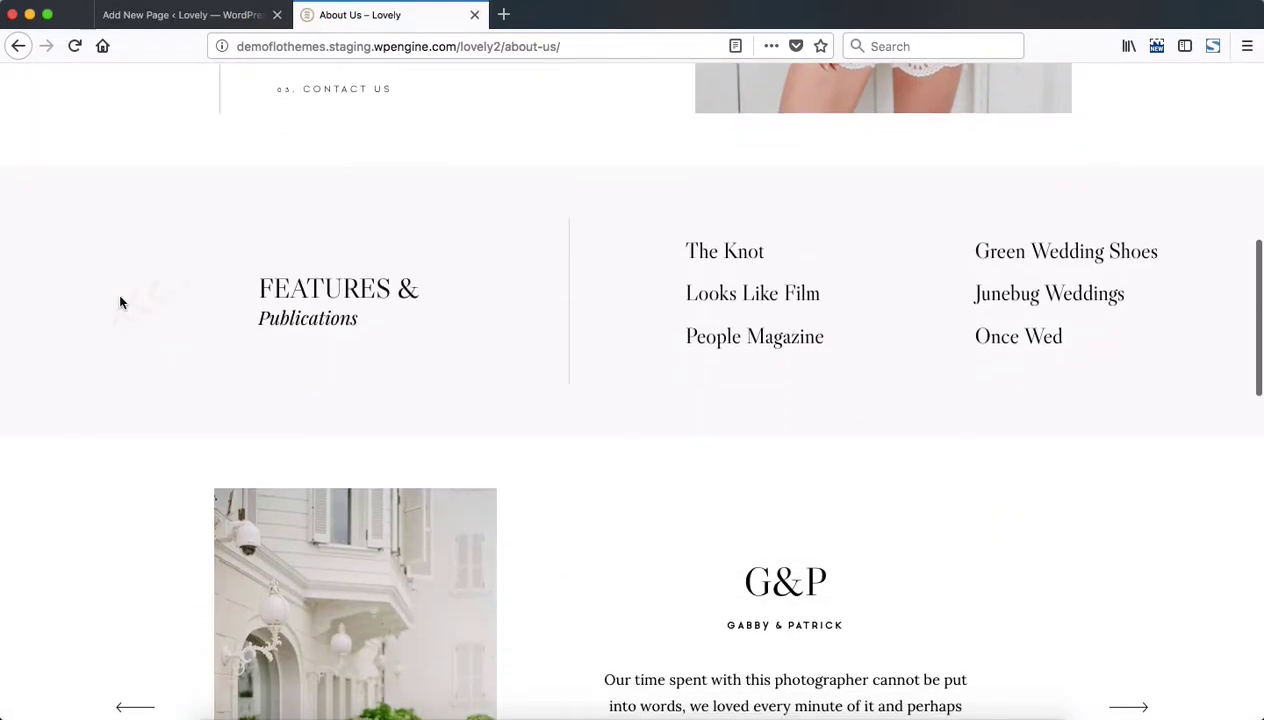
key("ctrl+Tab")
scroll(573, 370, "down", 6)
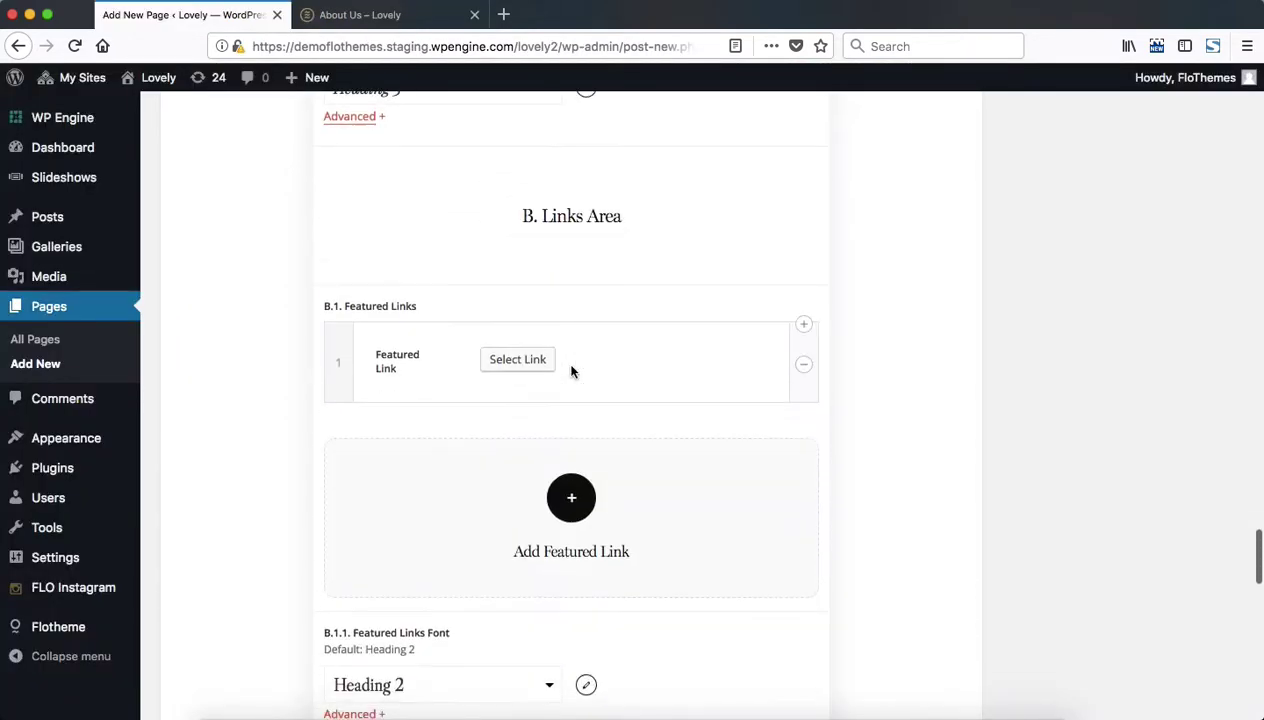
scroll(573, 522, "down", 3)
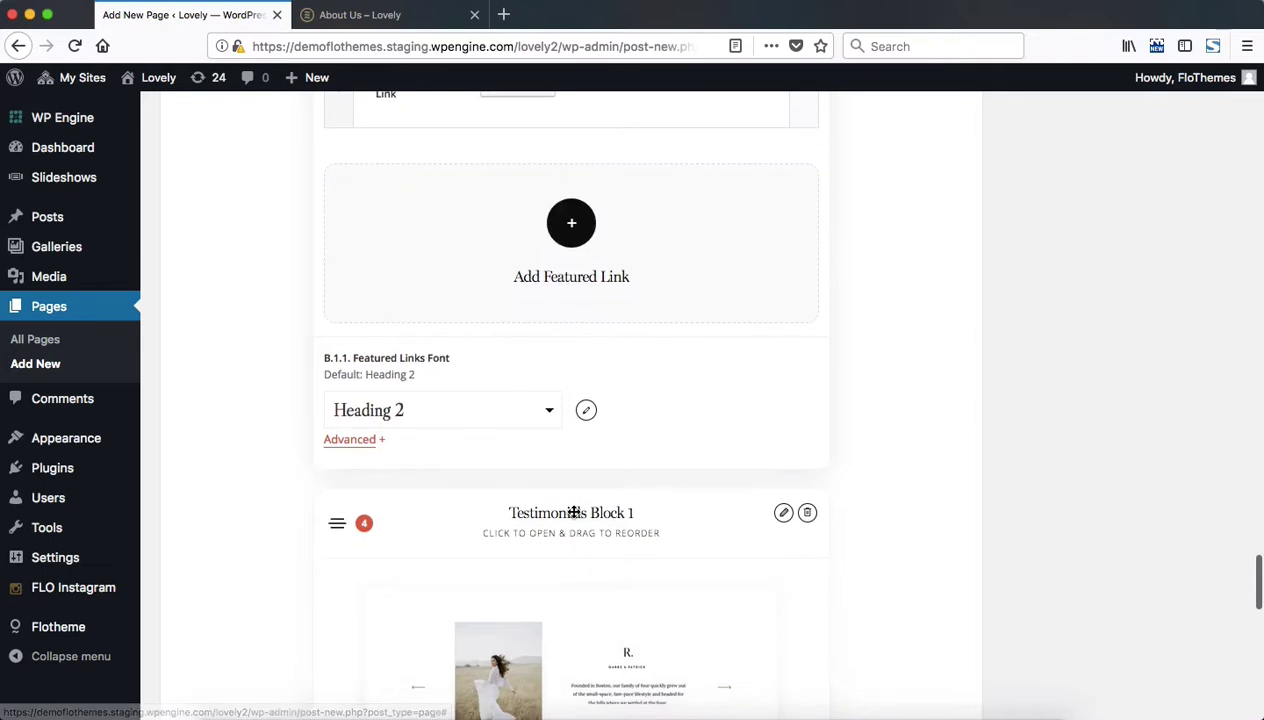
scroll(573, 512, "down", 3)
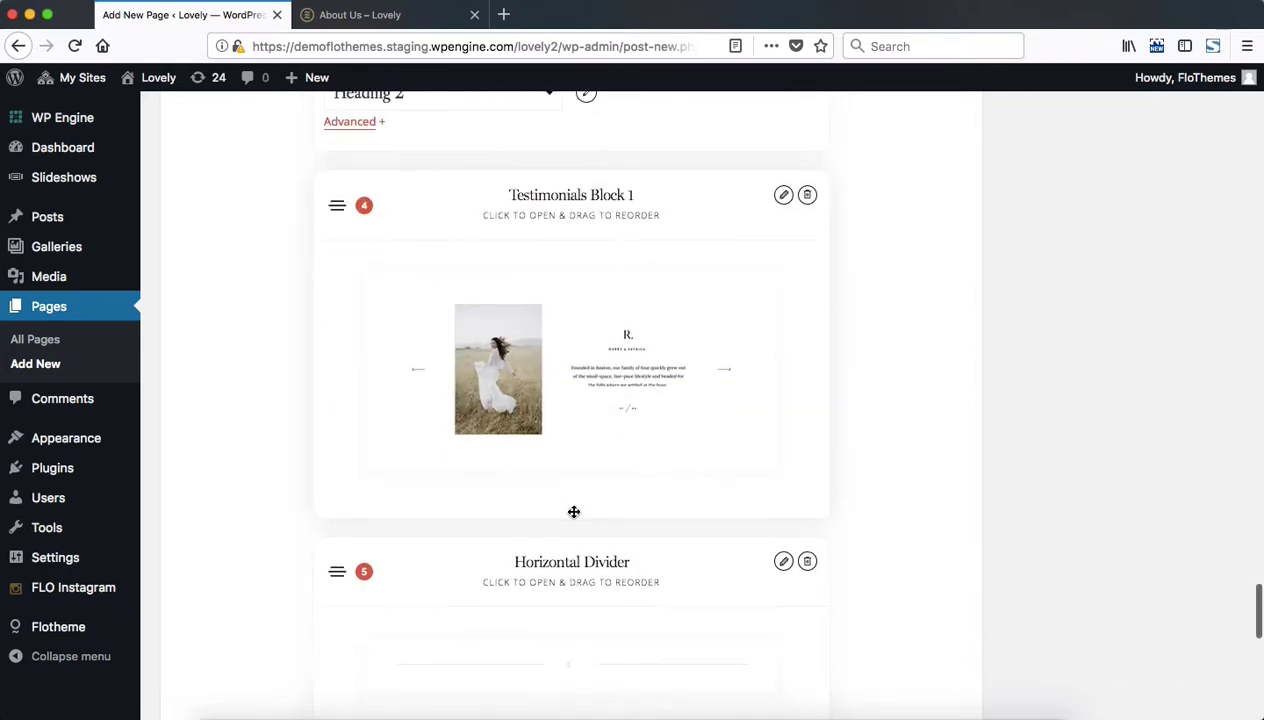
Step: Expand Testimonials Block 1 and close the media library without picking a testimonial image
left_click(617, 211)
scroll(618, 214, "down", 4)
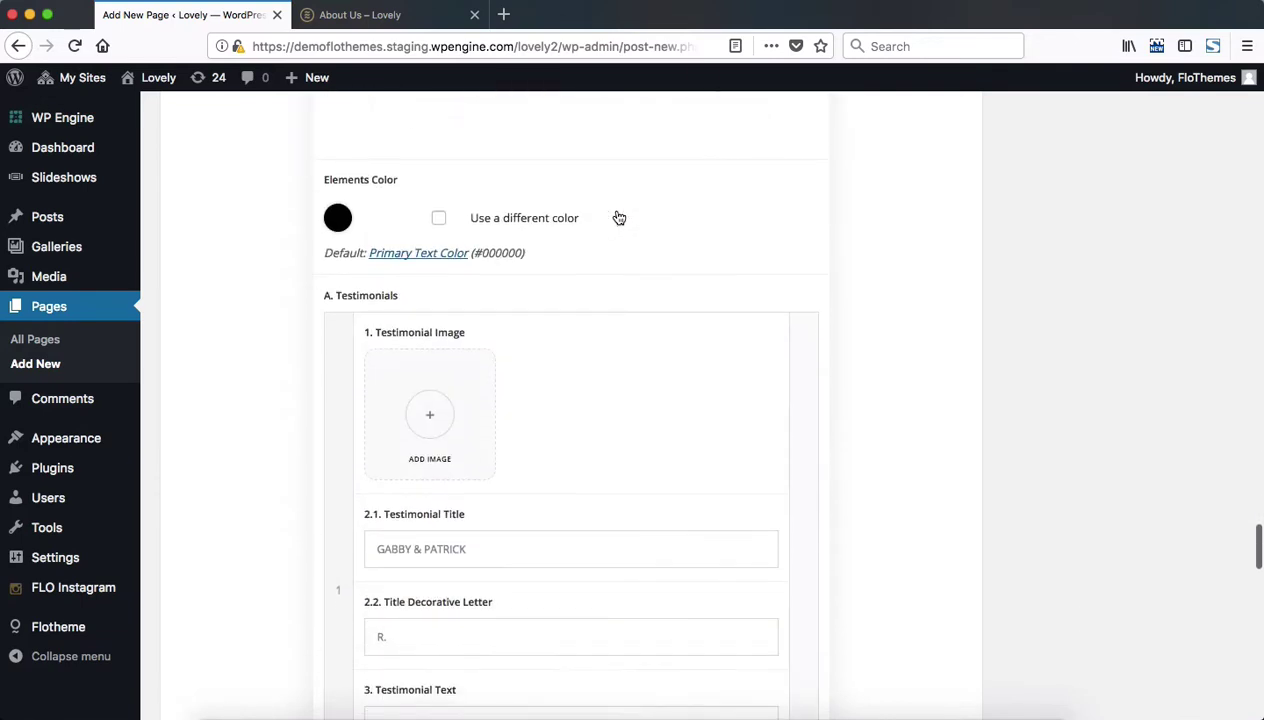
scroll(619, 217, "down", 1)
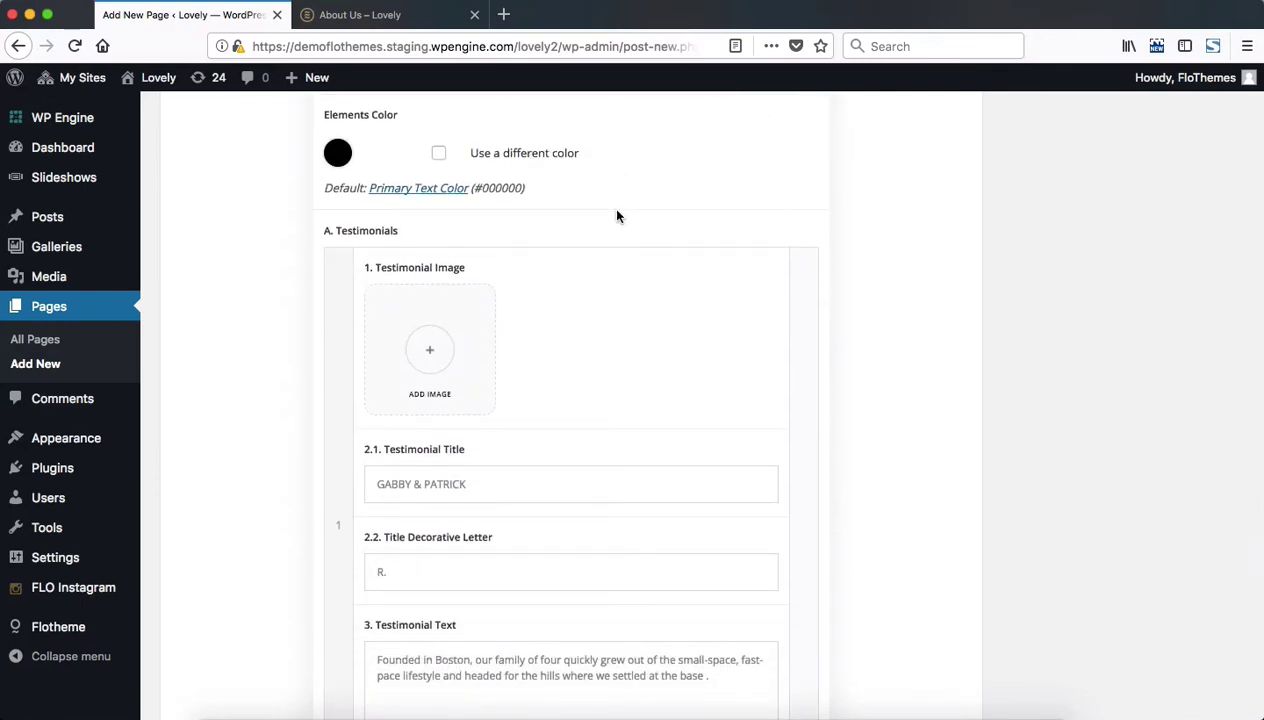
left_click(441, 348)
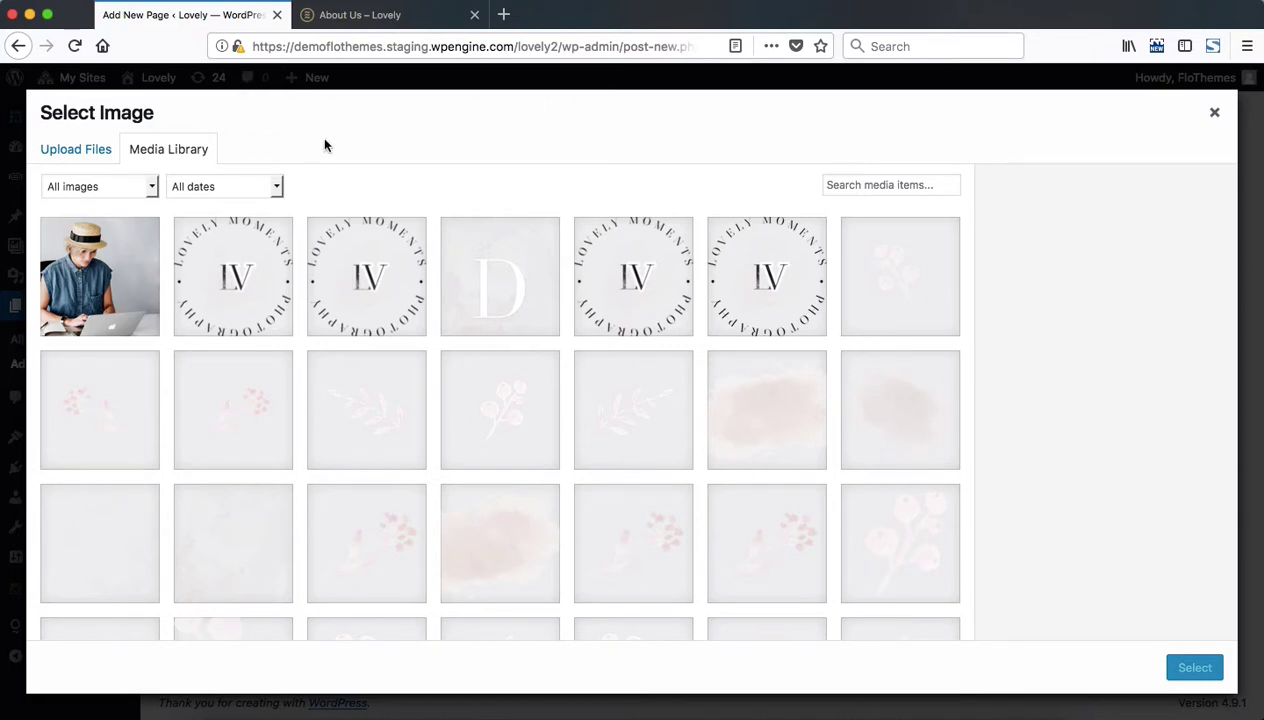
key("Escape")
scroll(516, 350, "down", 5)
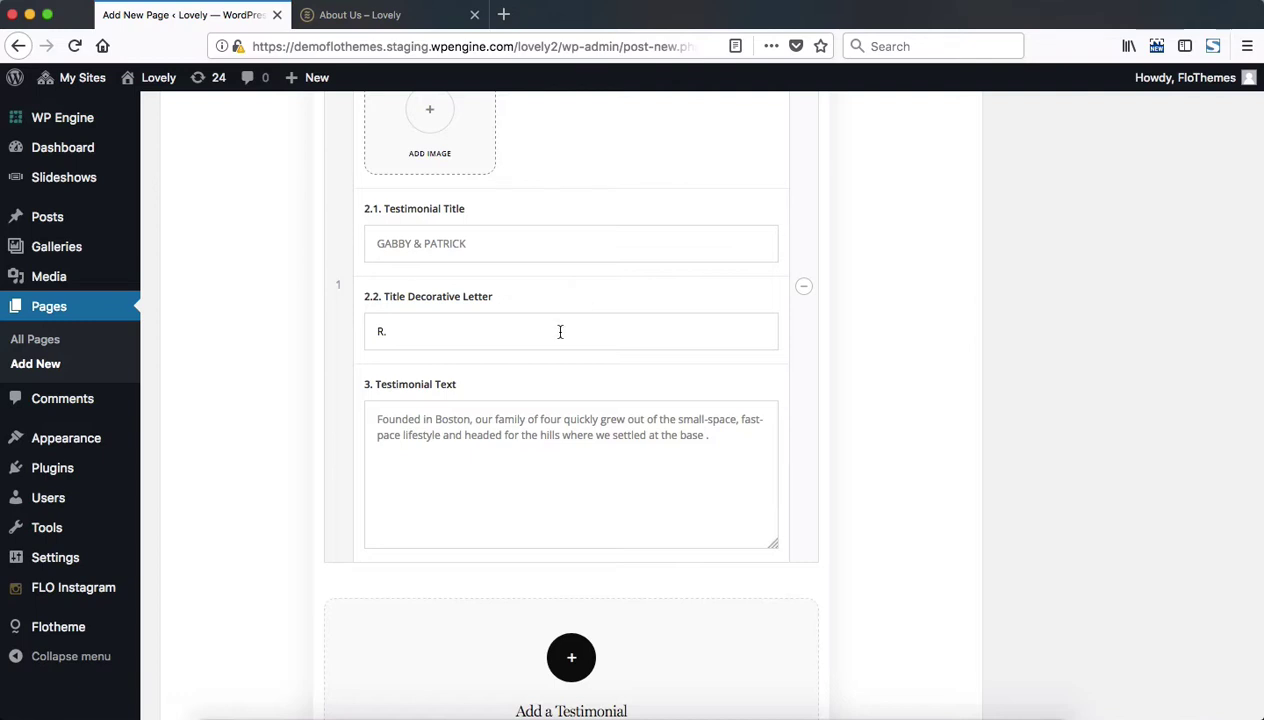
Step: Compare with the live About Us page, then move past the testimonial font settings to Horizontal Divider
key("ctrl+Tab")
scroll(745, 500, "down", 4)
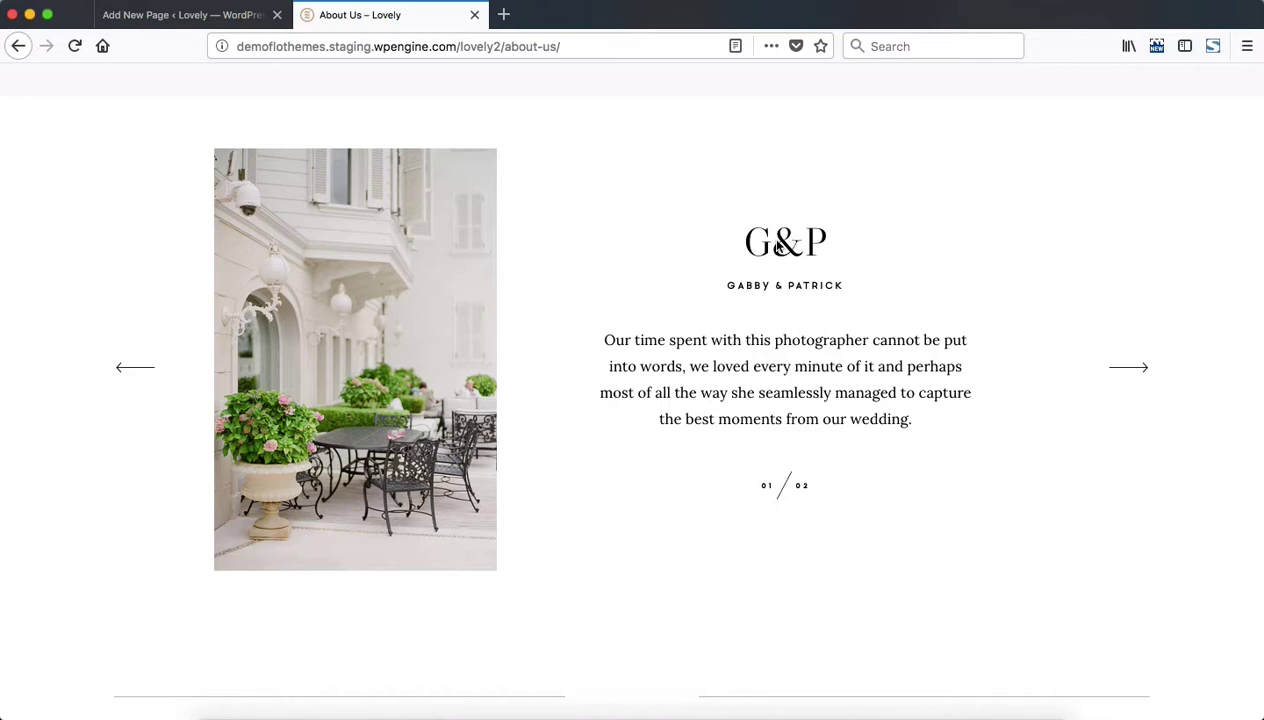
key("ctrl+Tab")
scroll(756, 370, "down", 2)
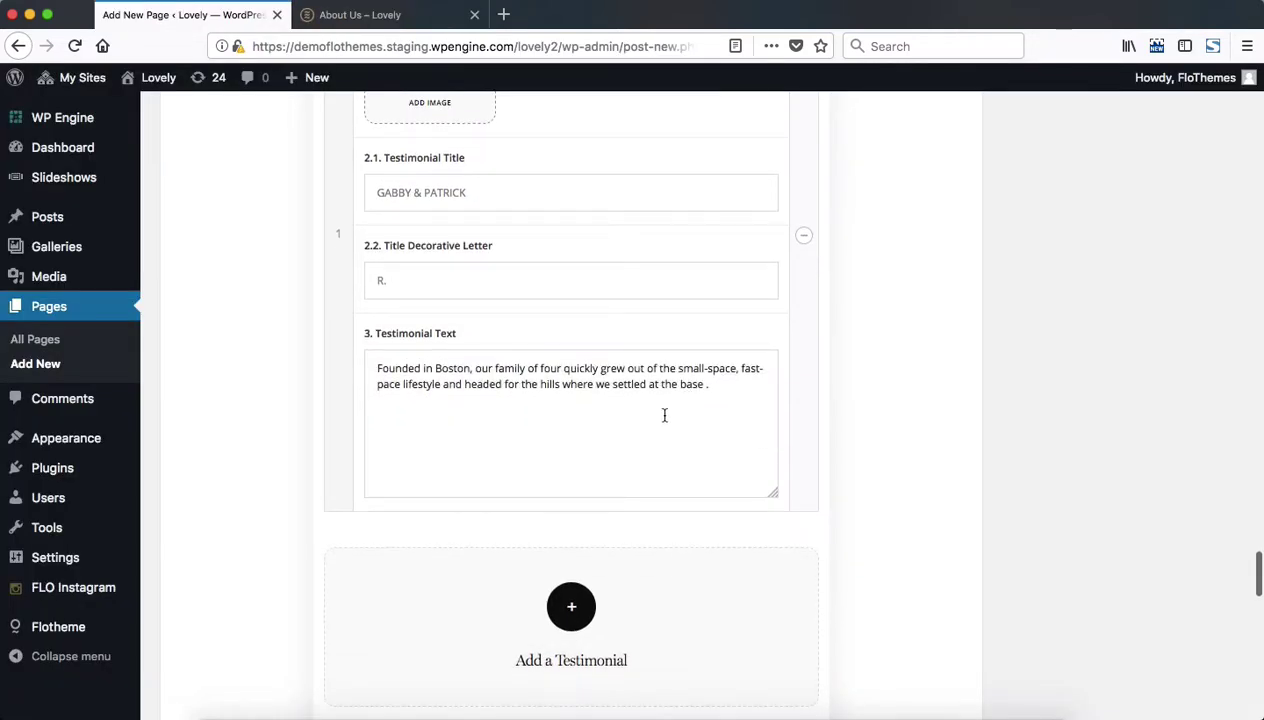
scroll(664, 415, "down", 5)
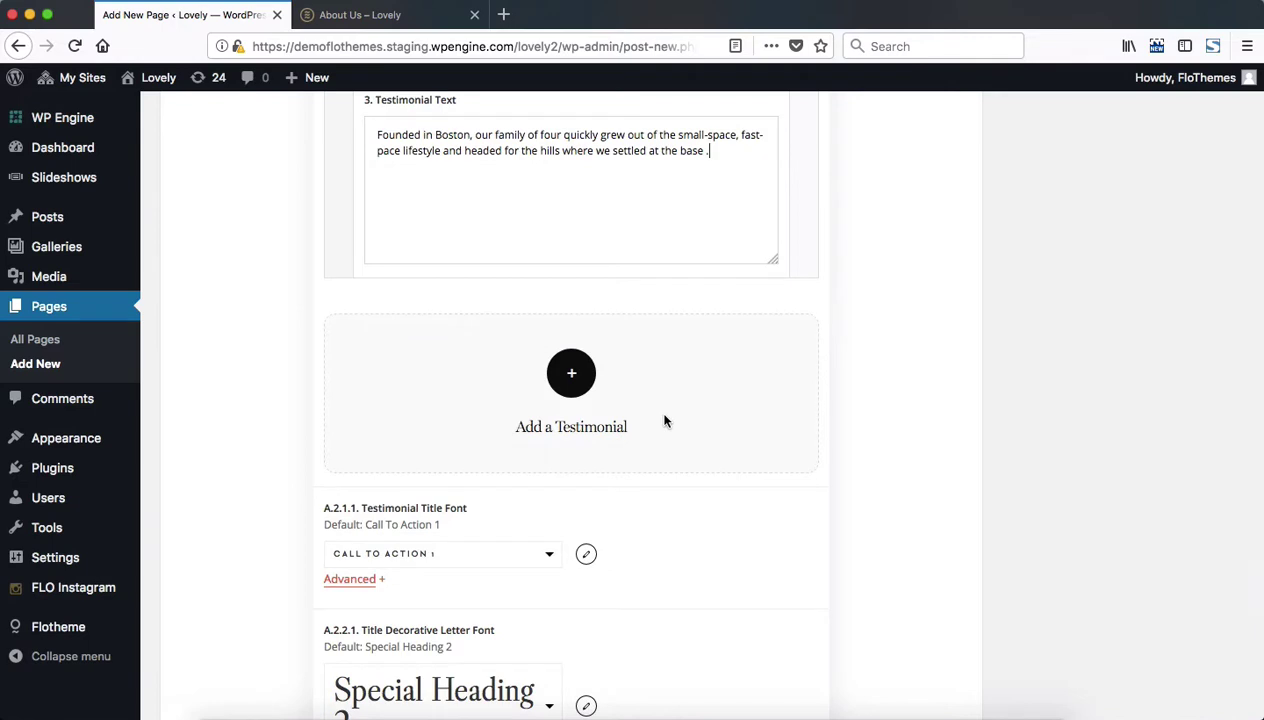
scroll(664, 421, "down", 10)
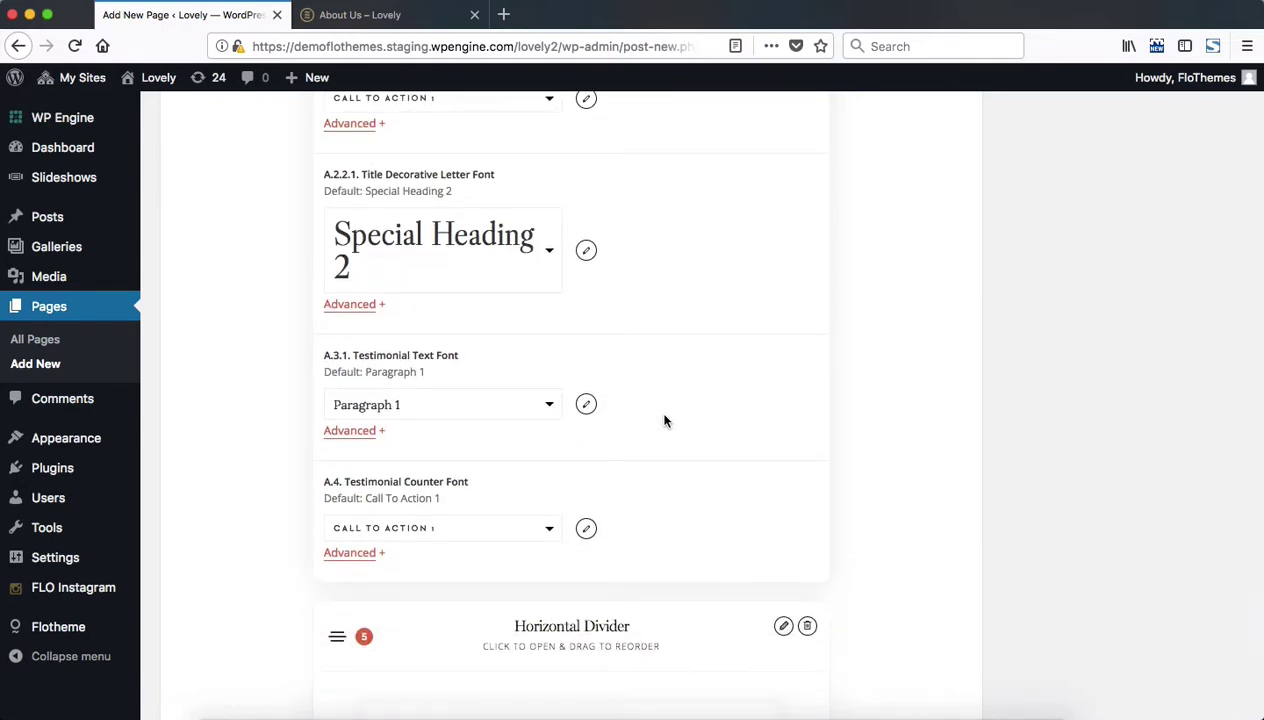
scroll(664, 421, "down", 5)
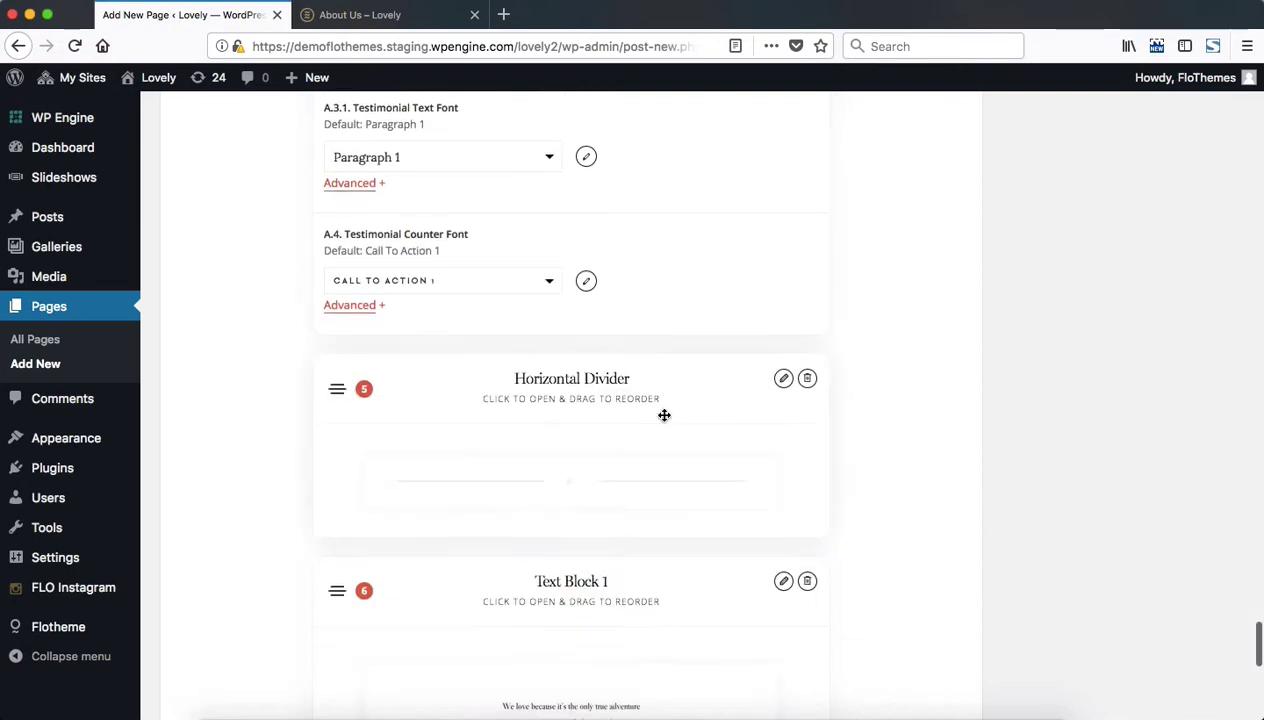
scroll(664, 415, "down", 3)
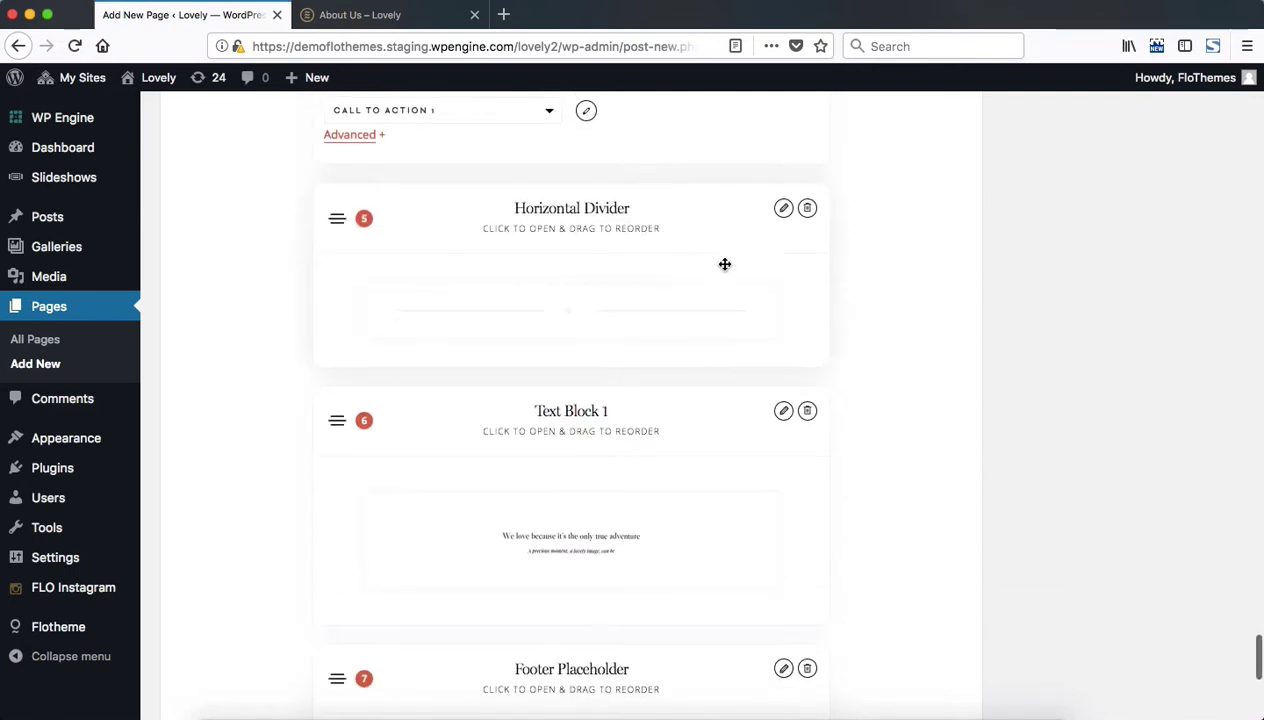
Step: Review Horizontal Divider's Block Height, Display Line and Color against the live page, keeping defaults
left_click(676, 208)
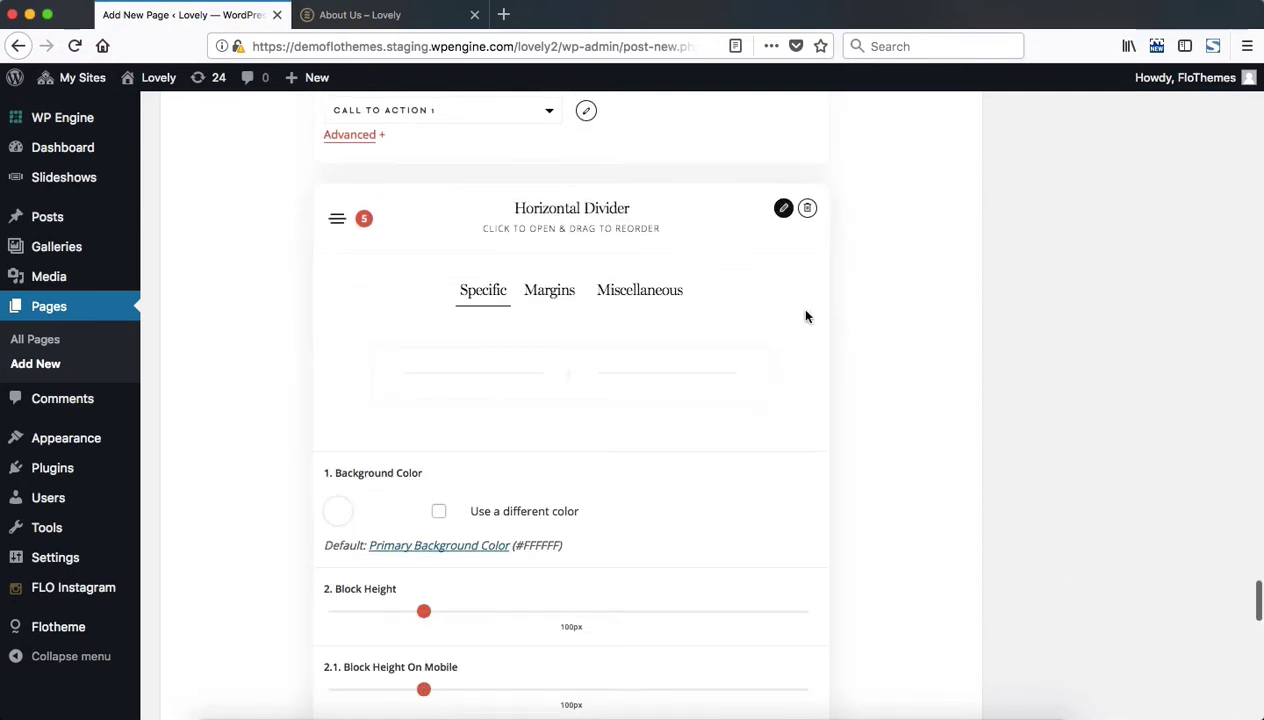
scroll(806, 317, "down", 8)
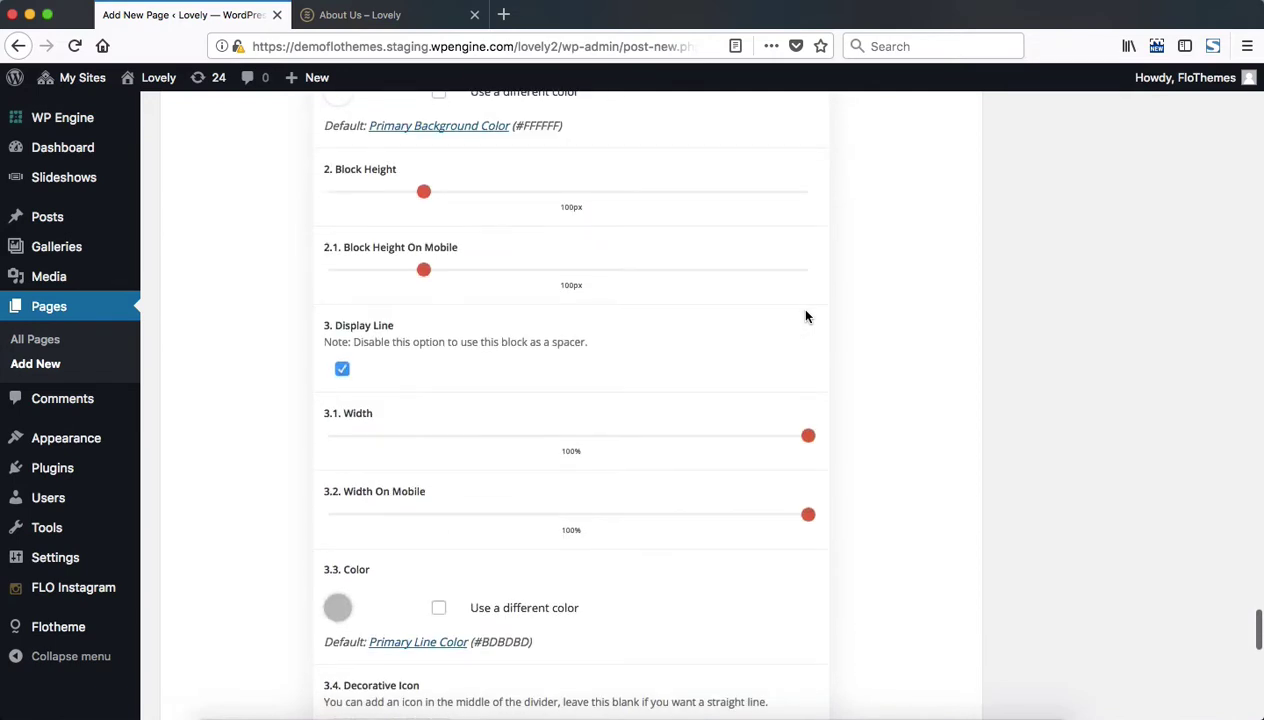
scroll(806, 317, "up", 3)
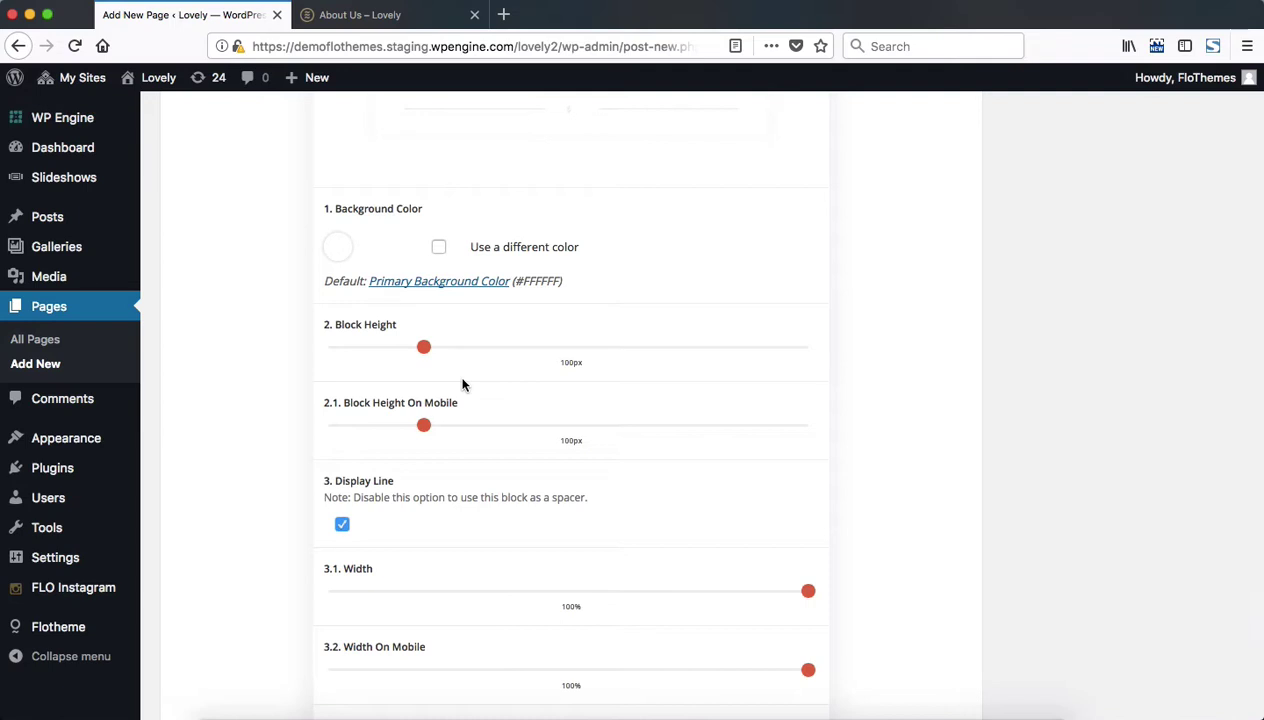
key("ctrl+Tab")
scroll(463, 381, "down", 5)
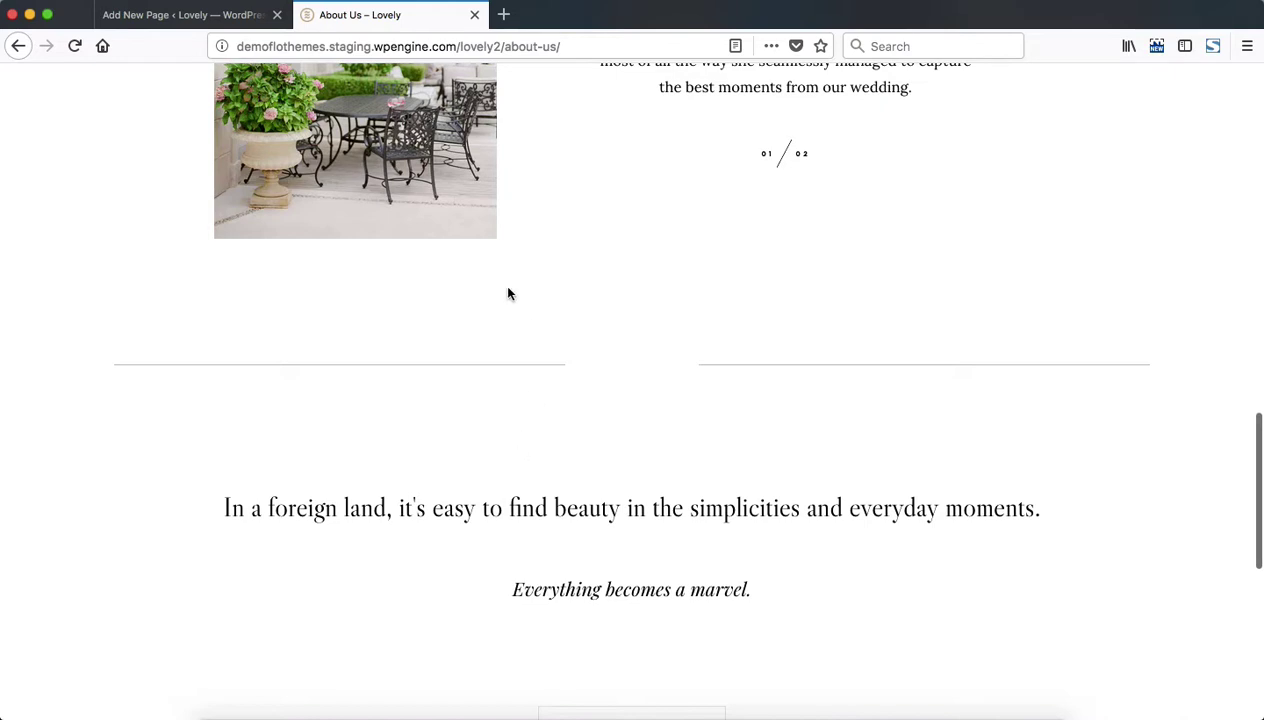
key("ctrl+shift+Tab")
scroll(539, 418, "down", 5)
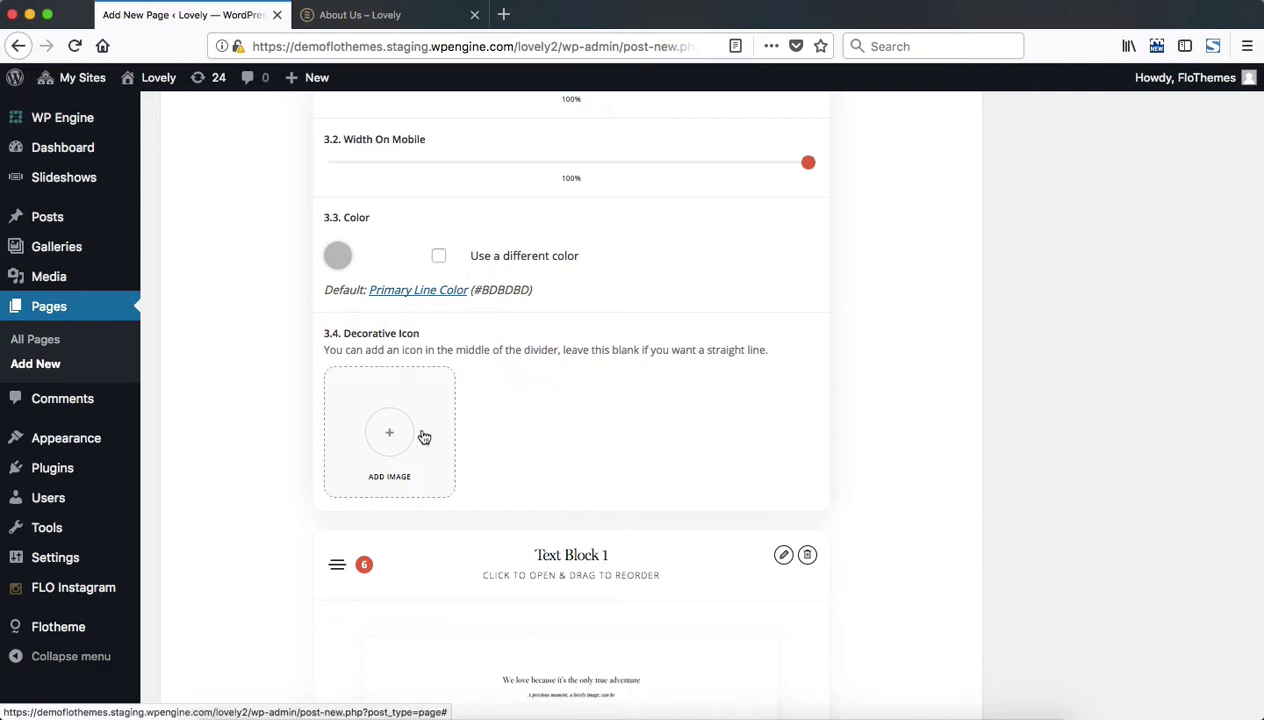
key("ctrl+Tab")
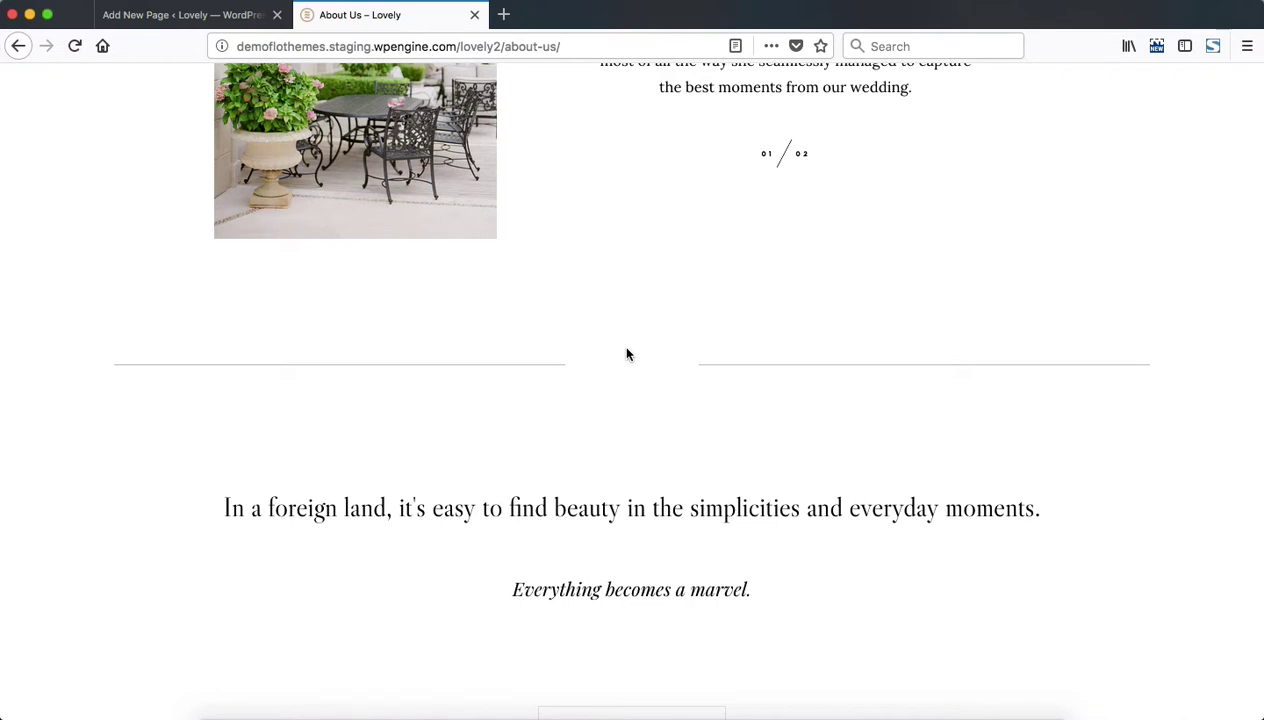
key("ctrl+Tab")
Step: Expand Text Block 1, then Footer Placeholder, leaving Custom Footer Layout unchecked
scroll(765, 472, "down", 4)
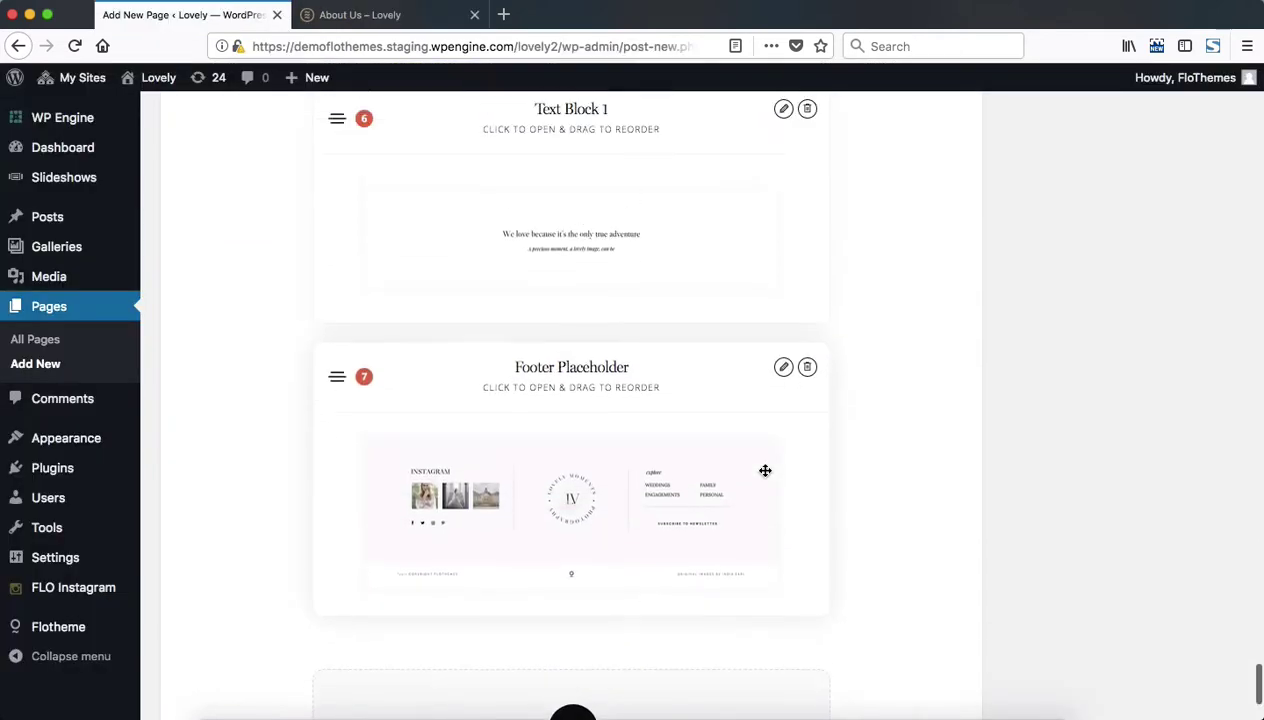
scroll(765, 470, "up", 3)
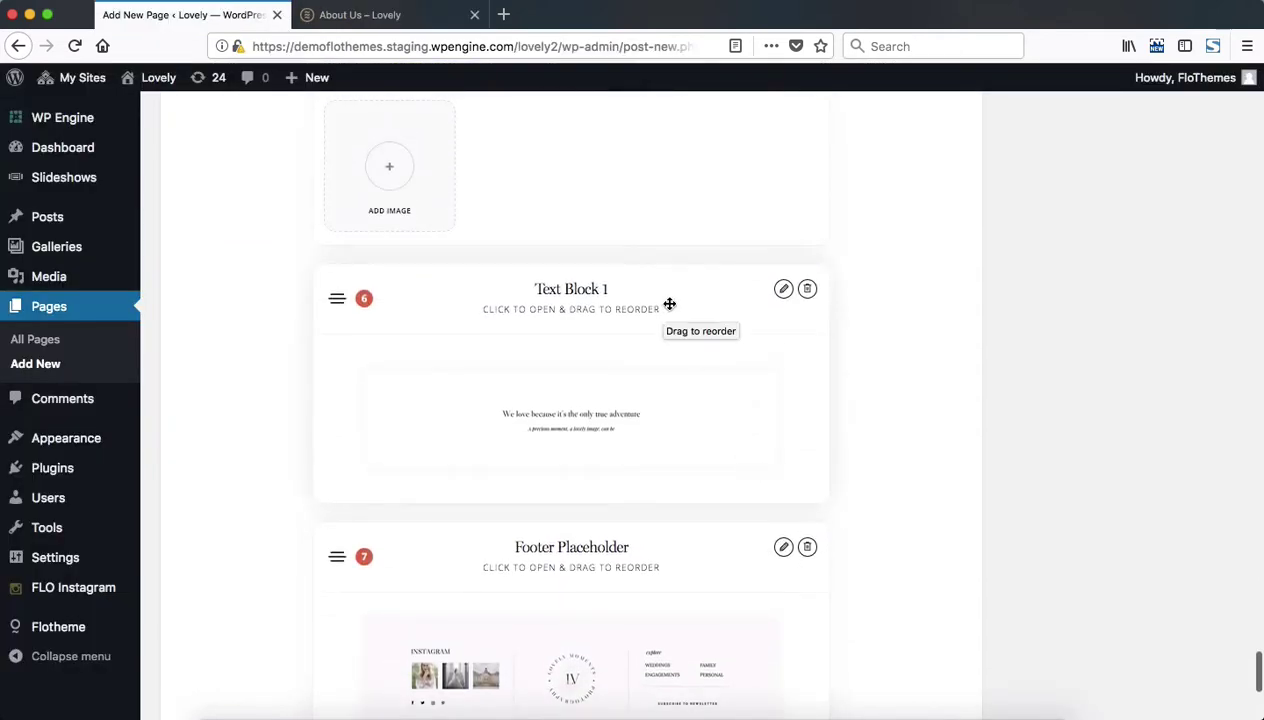
scroll(669, 304, "down", 3)
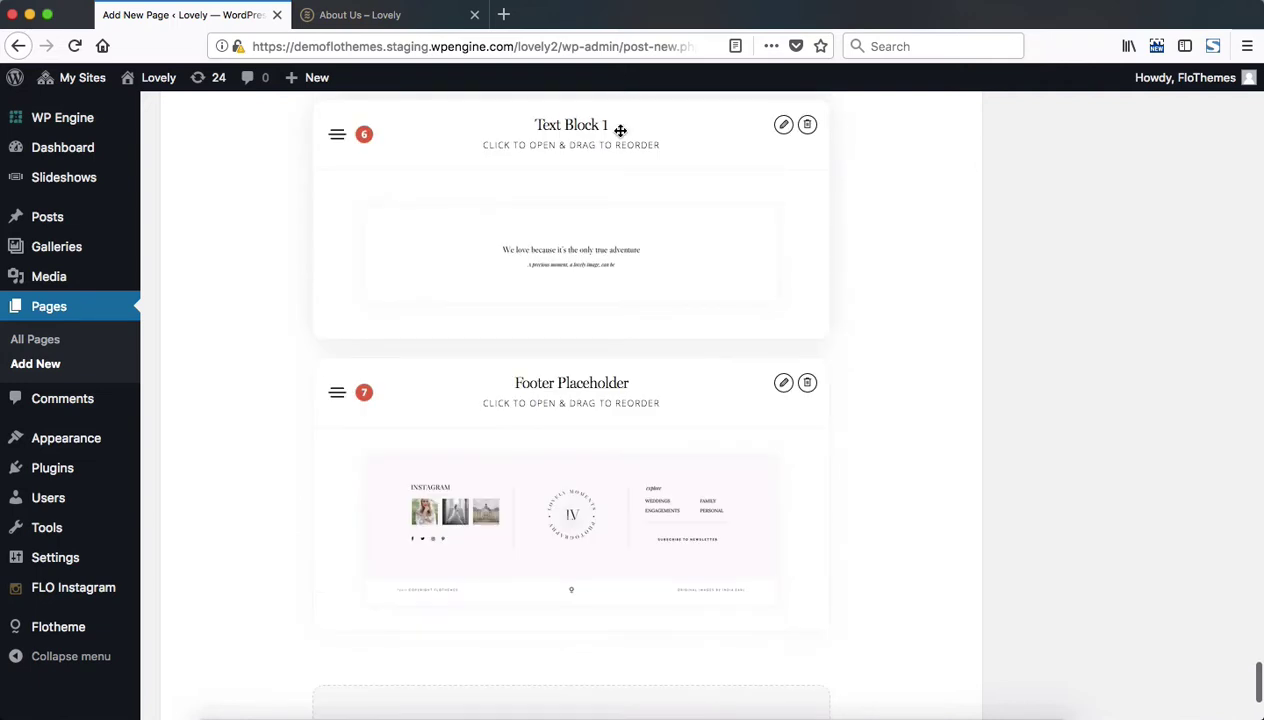
left_click(620, 131)
scroll(666, 268, "down", 5)
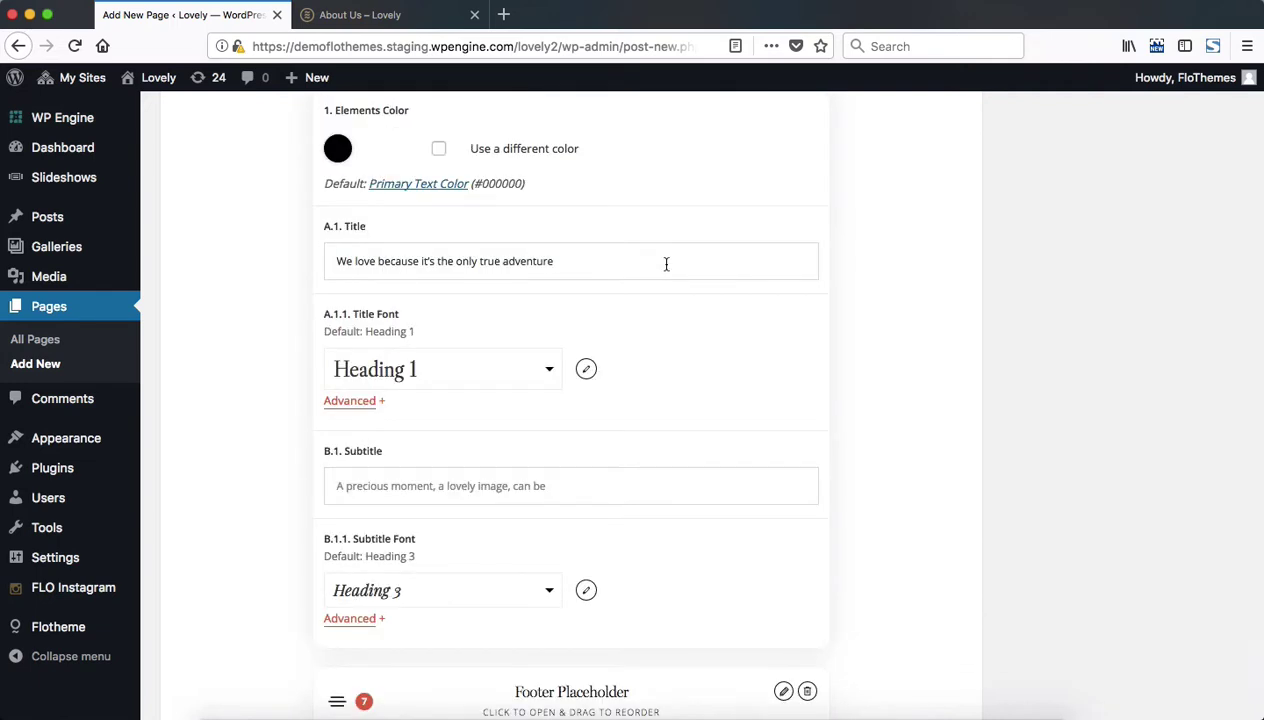
scroll(666, 263, "down", 8)
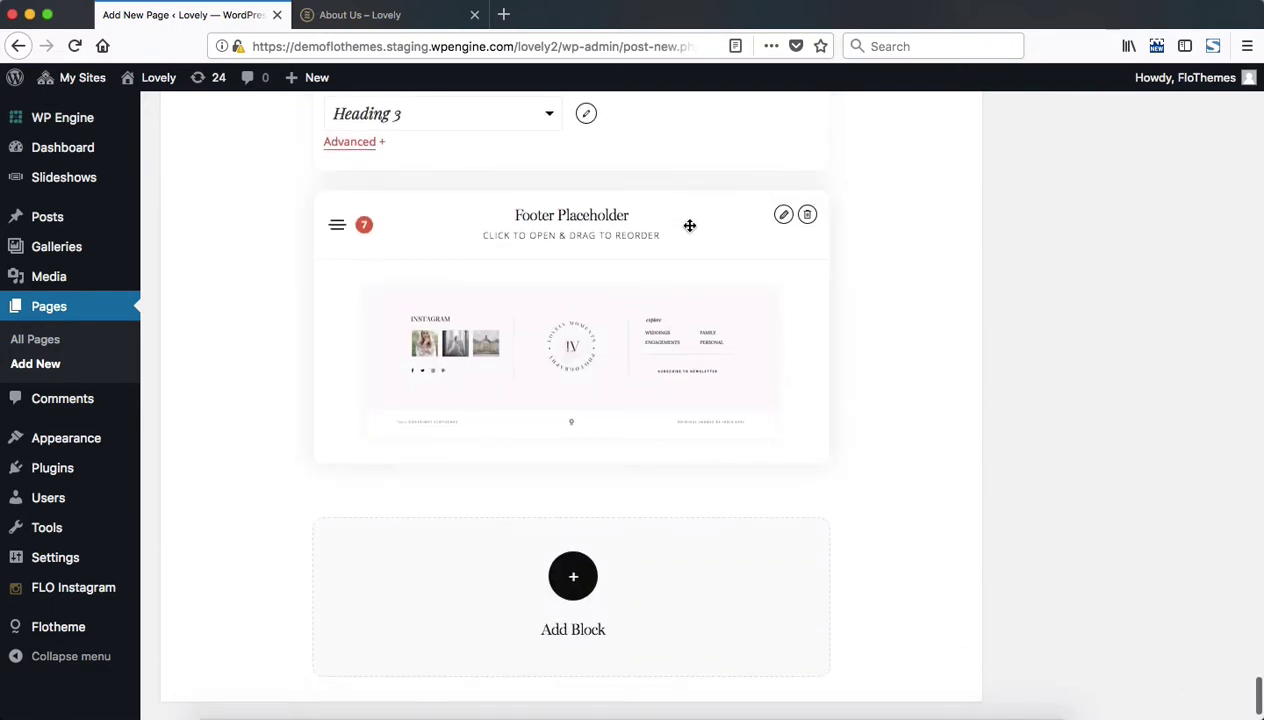
left_click(690, 226)
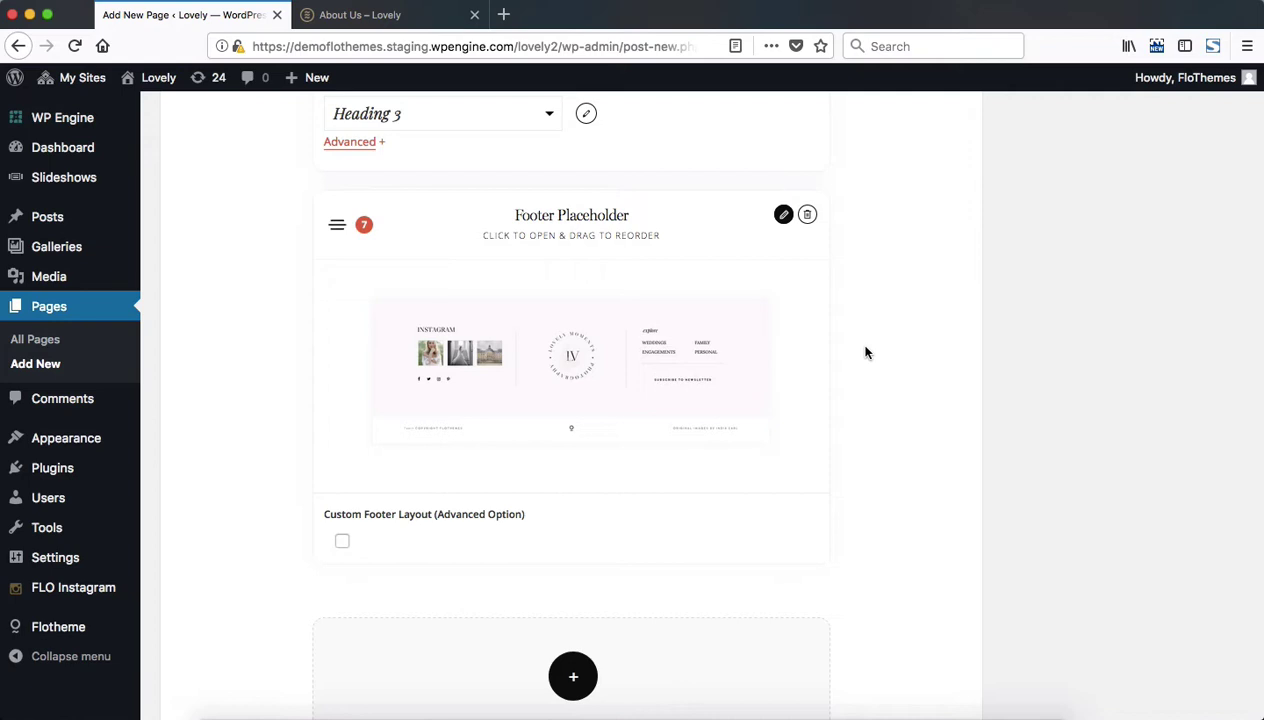
Step: Insert an Image Links 1 block as block 7, directly above the Footer Placeholder
mouse_move(76, 626)
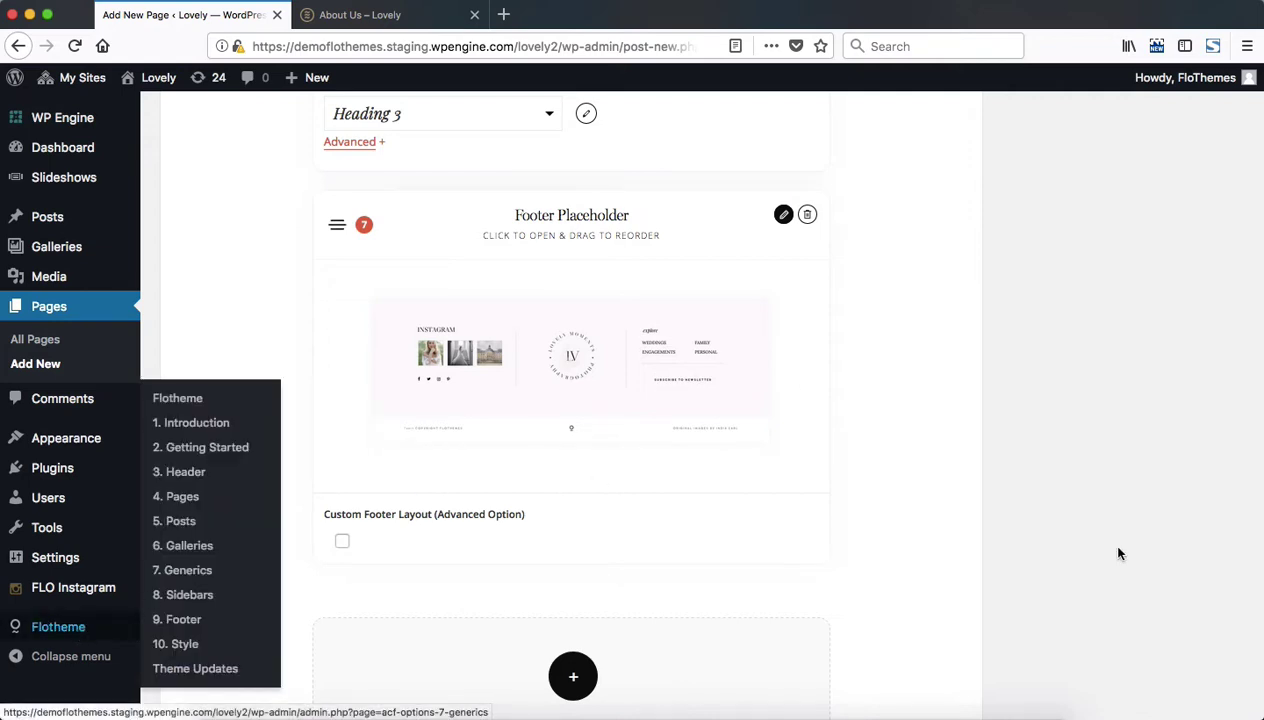
scroll(1088, 515, "down", 3)
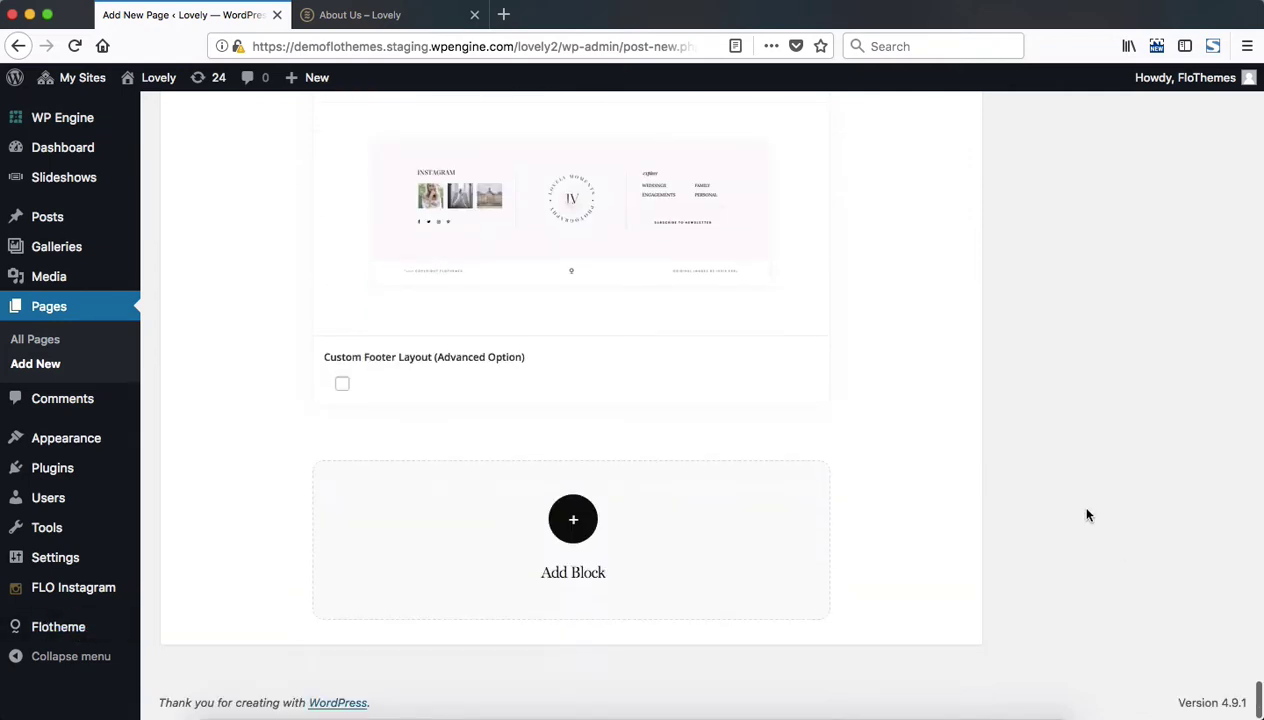
scroll(1088, 515, "up", 15)
scroll(1088, 515, "up", 15)
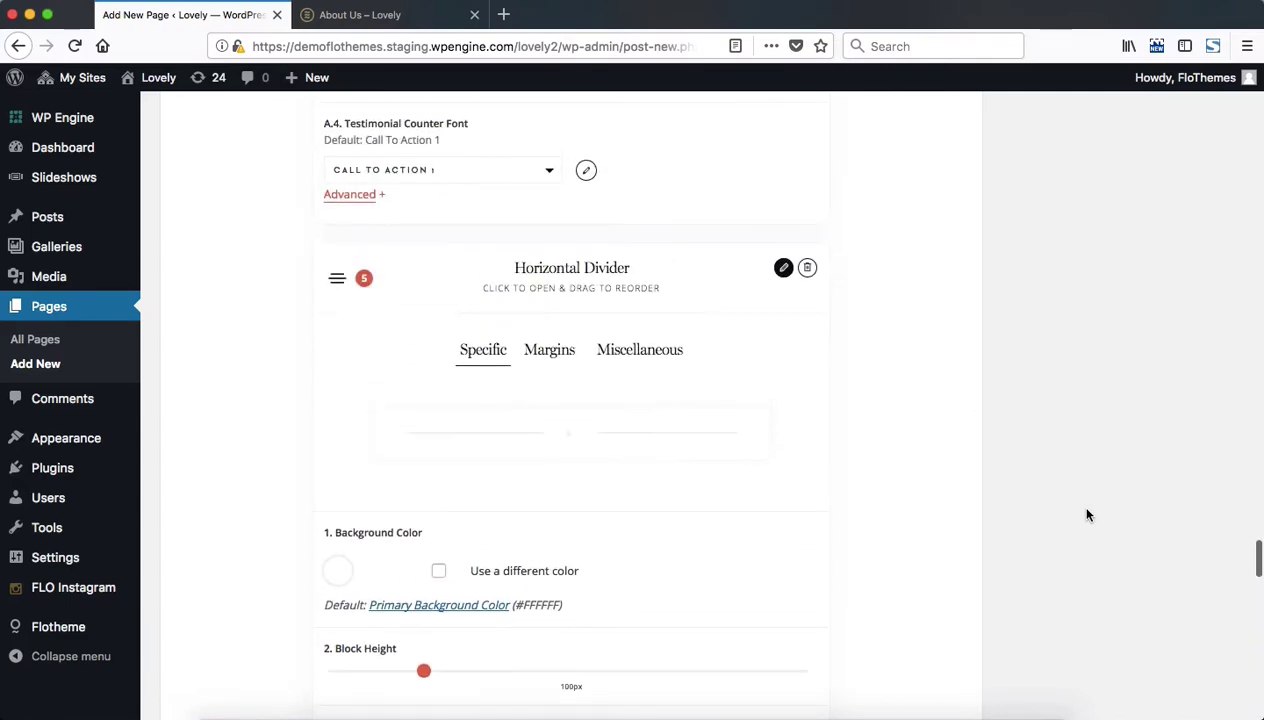
scroll(1088, 515, "up", 3)
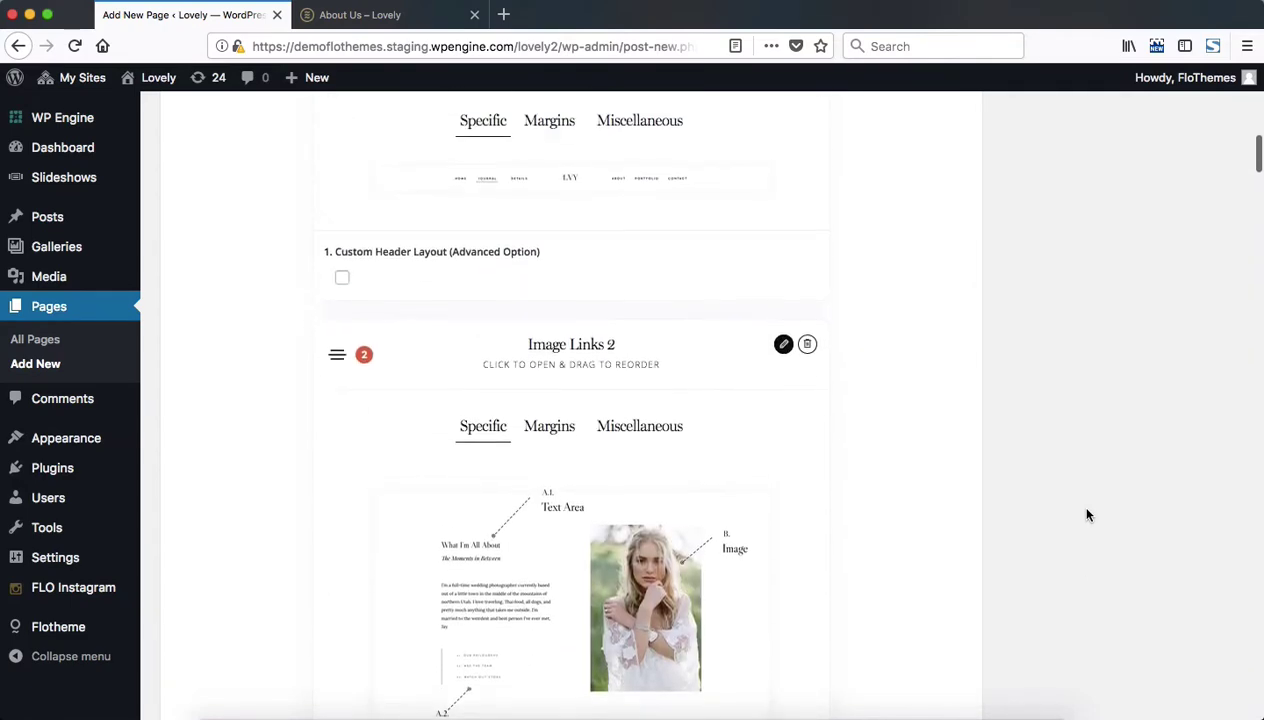
scroll(1088, 515, "down", 20)
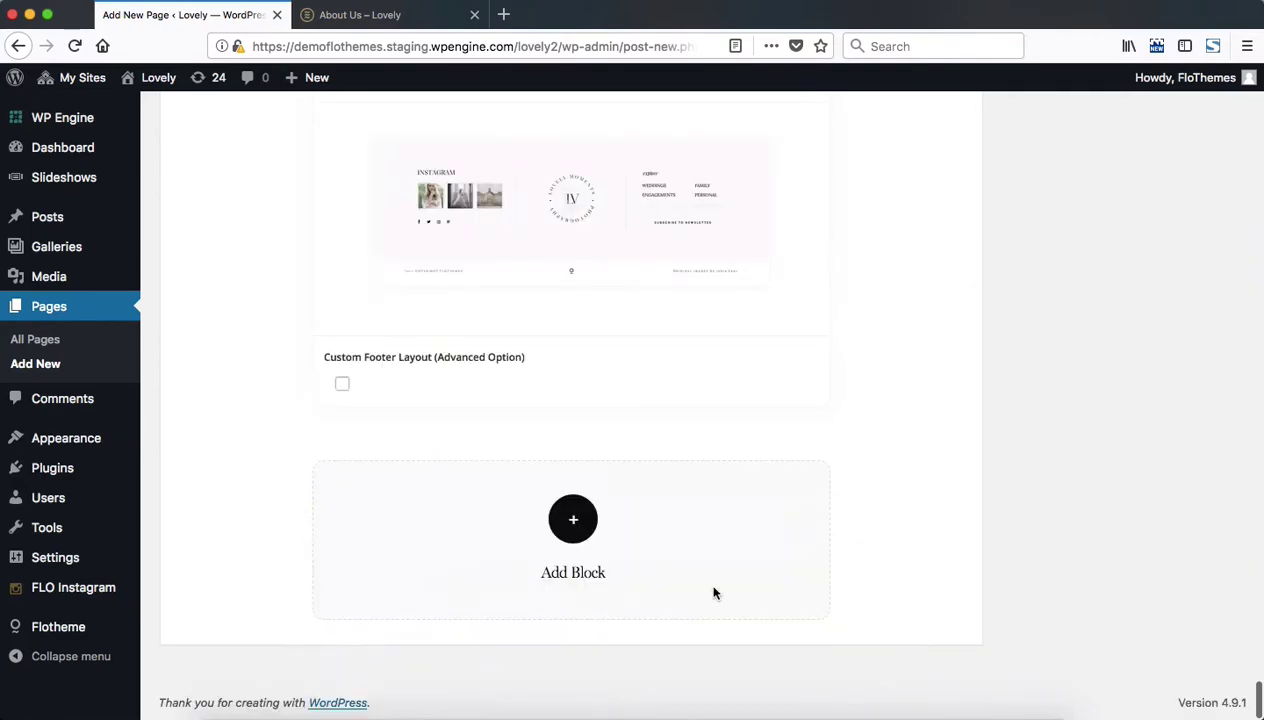
left_click(585, 526)
scroll(598, 336, "down", 5)
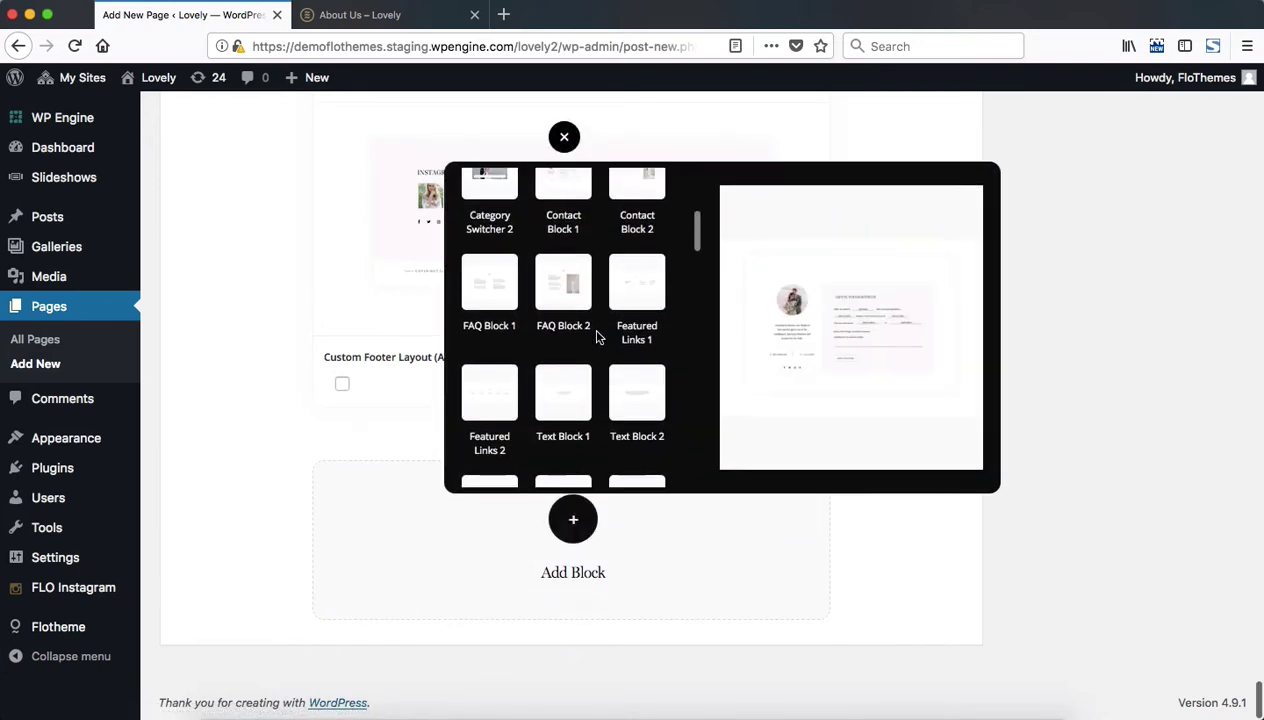
scroll(597, 337, "down", 1)
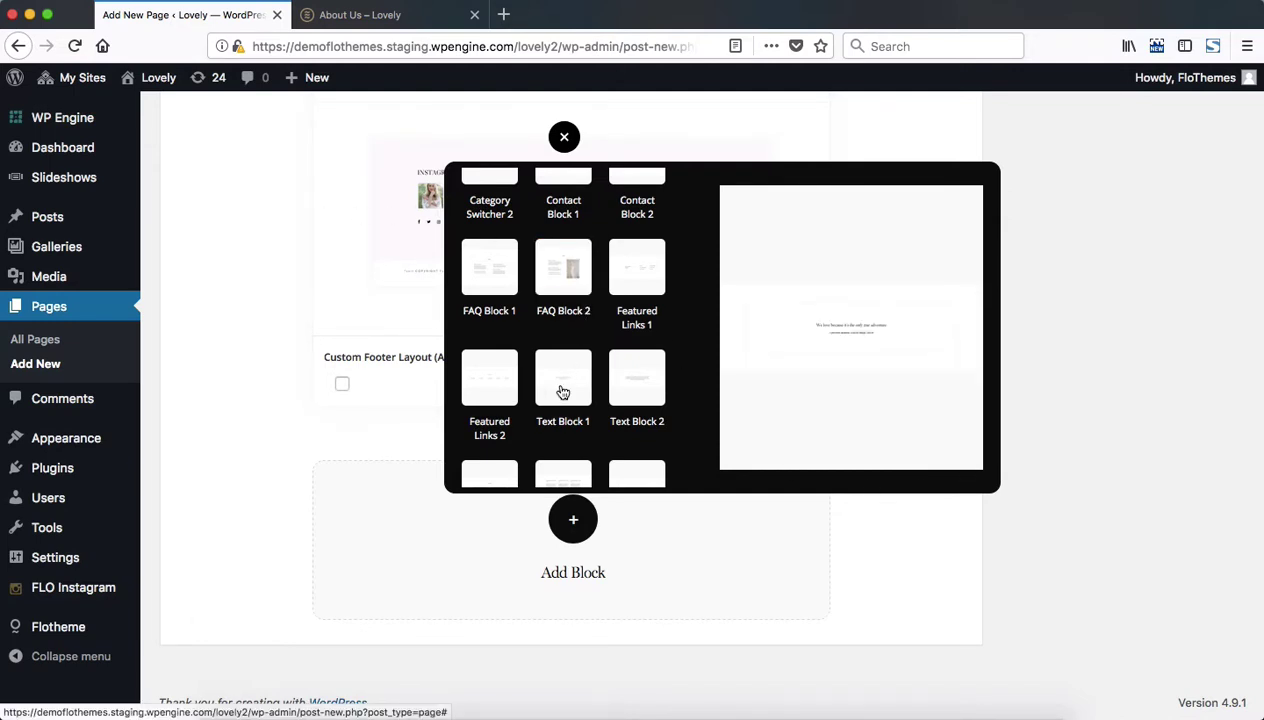
scroll(562, 392, "down", 5)
scroll(562, 392, "down", 1)
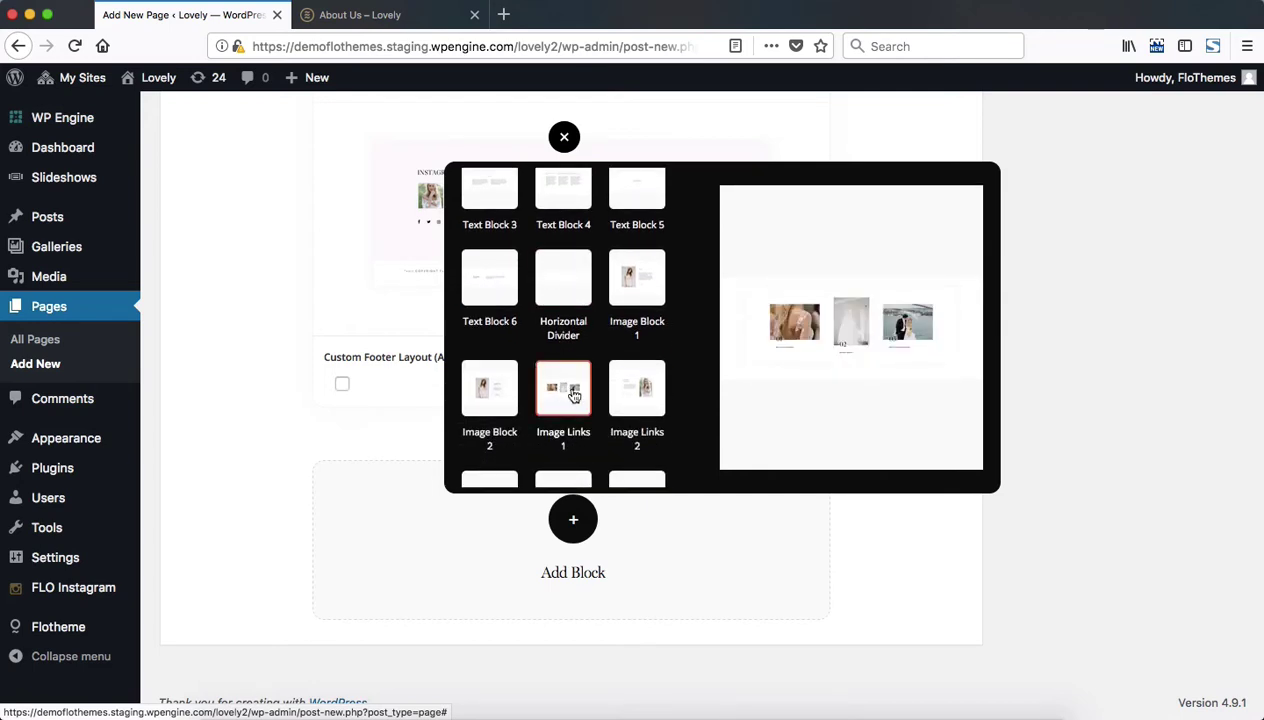
left_click(573, 396)
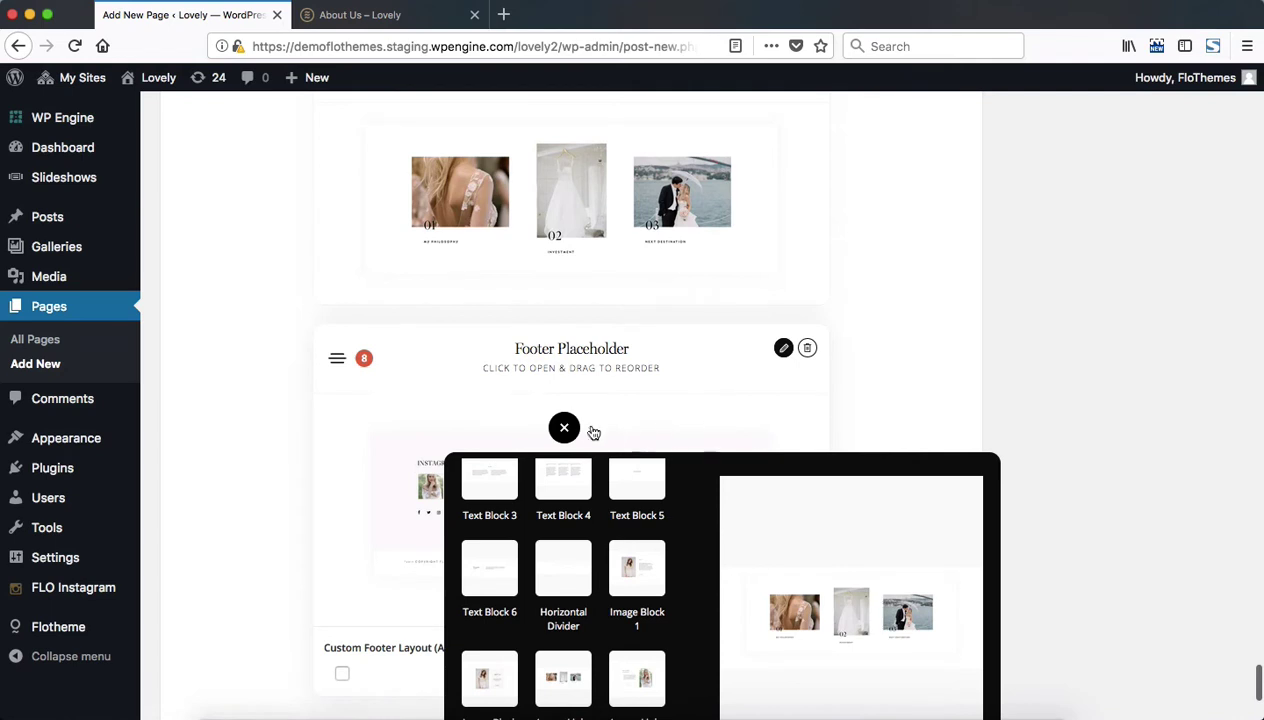
scroll(846, 436, "up", 4)
left_click_drag(500, 359, 656, 138)
scroll(827, 287, "down", 6)
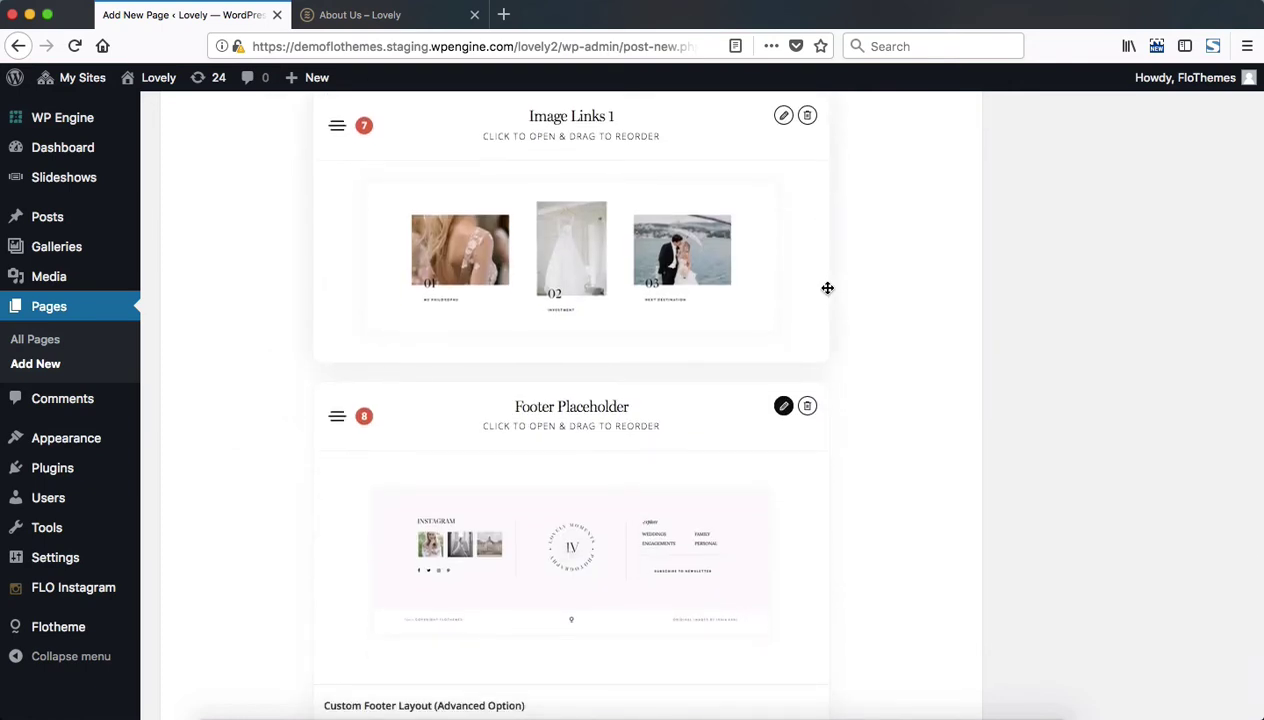
scroll(827, 287, "up", 15)
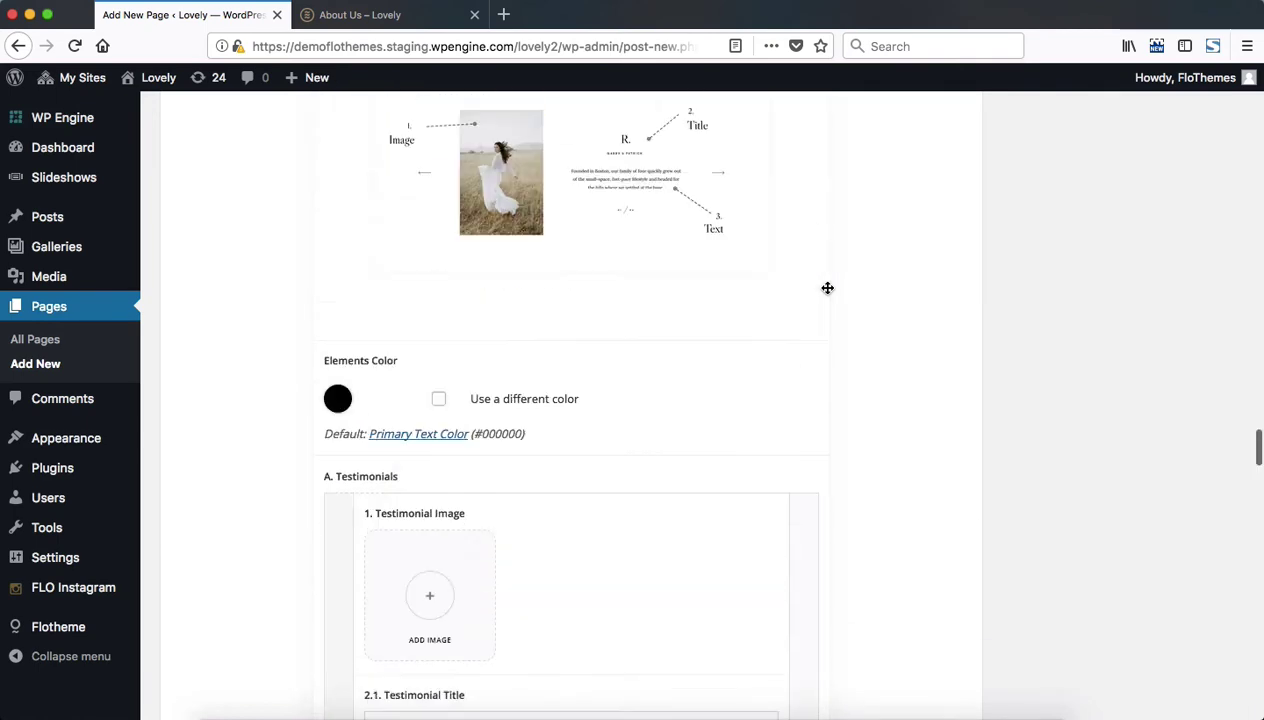
scroll(827, 288, "up", 20)
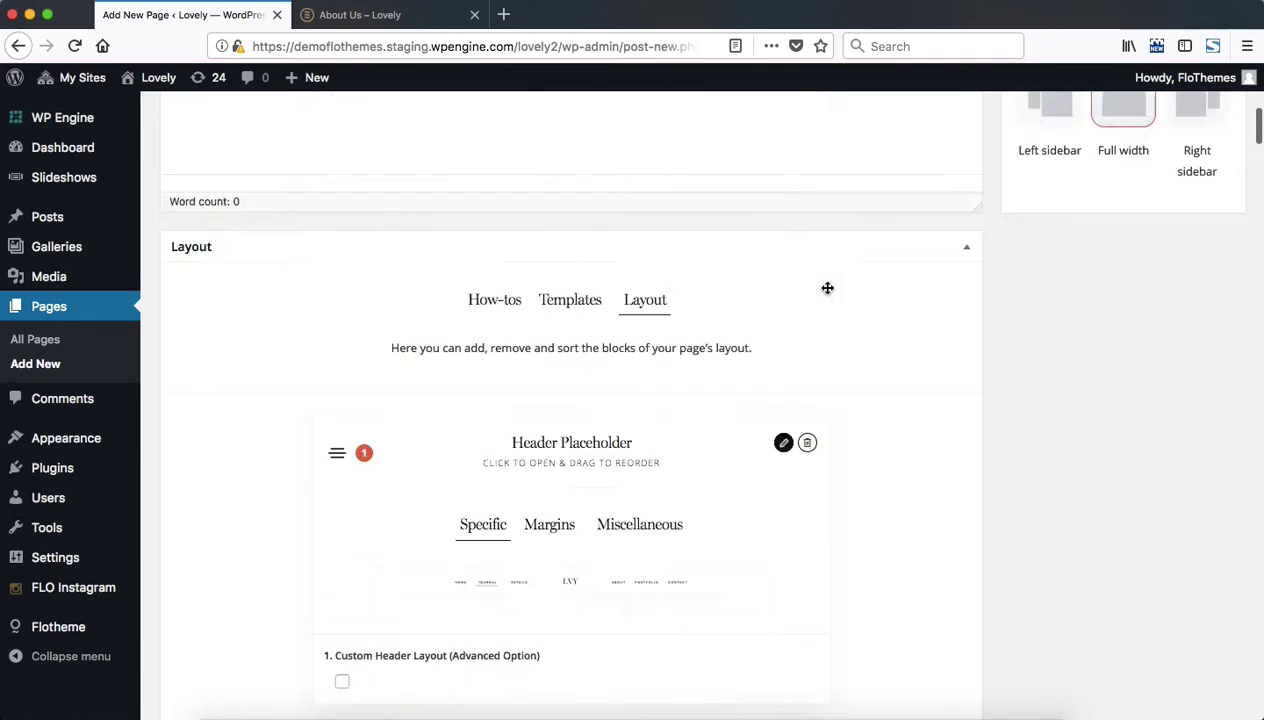
scroll(827, 288, "up", 10)
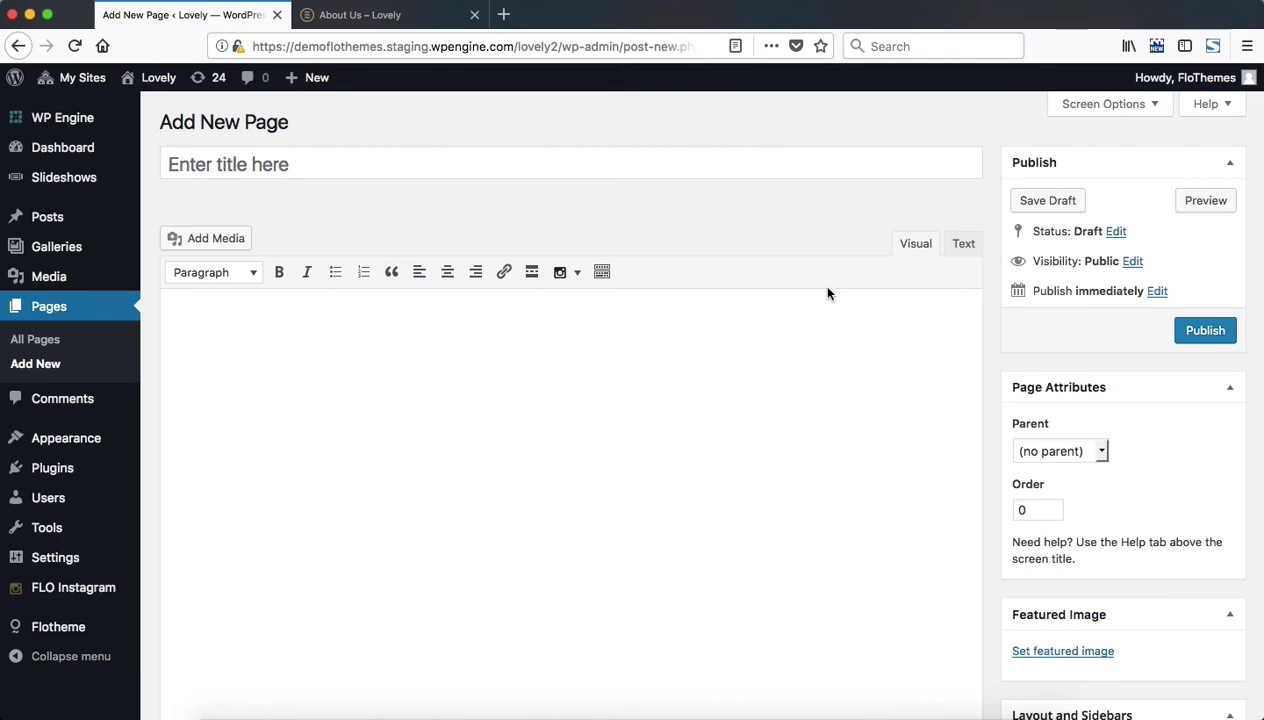